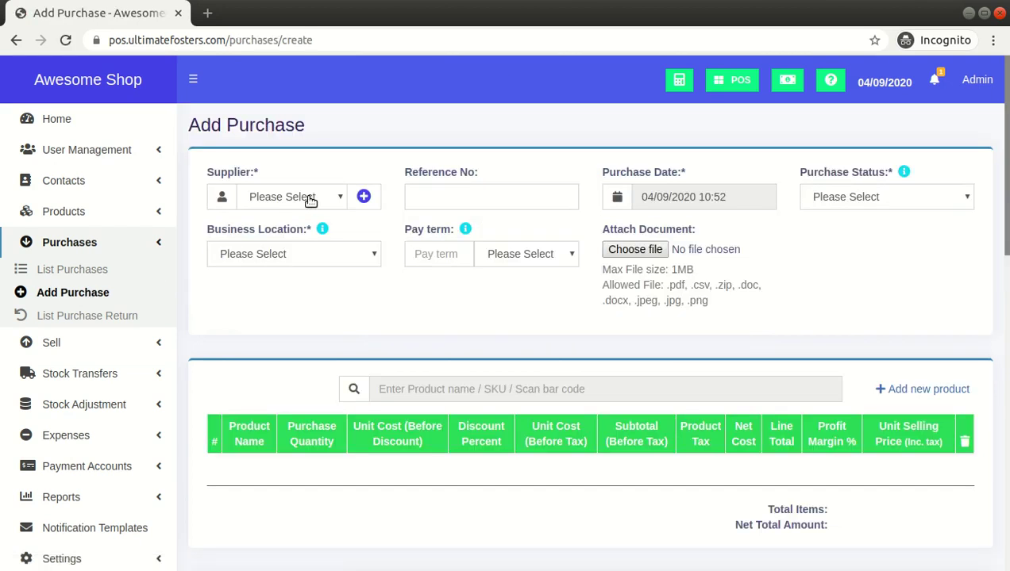
- Fill in the purchase header by choosing the supplier, purchase status Received and business location Awesome Shop
click(317, 202)
text(e)
click(288, 265)
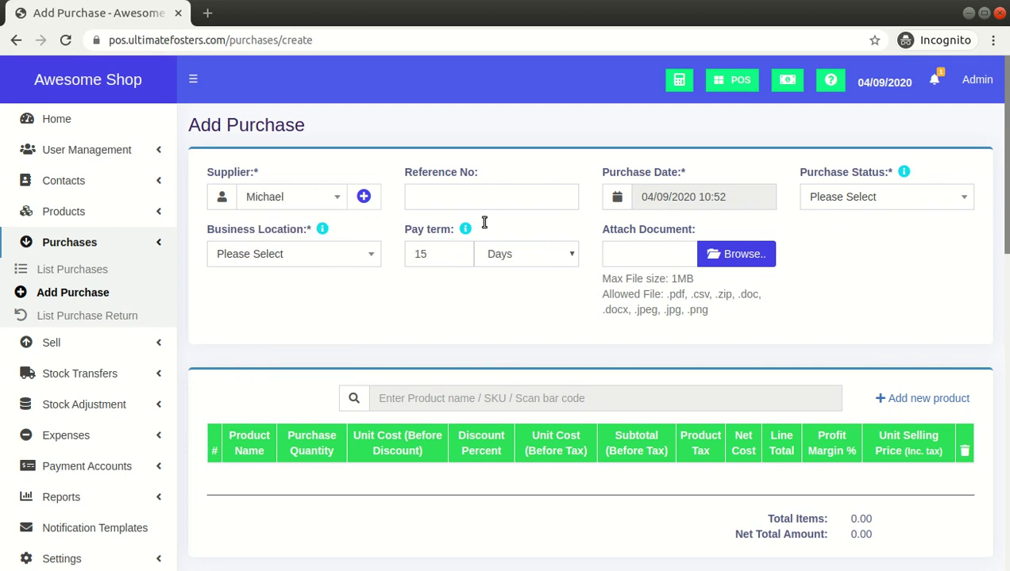
click(856, 203)
click(825, 252)
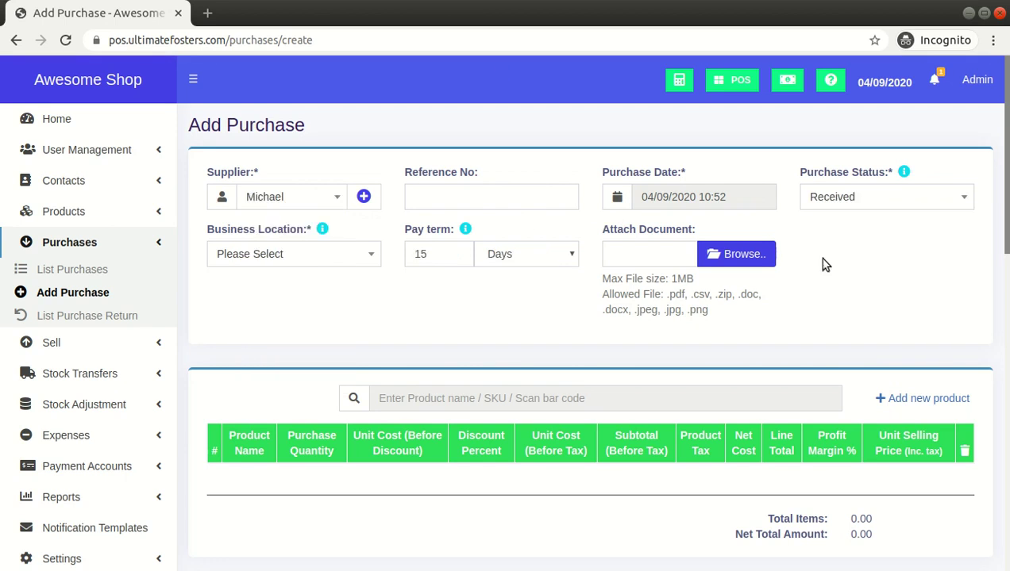
click(279, 255)
click(277, 304)
- Find "pro" among the products, add Samsung Galaxy J7 Pro to the purchase and set the Gold variant's quantity to 100
click(452, 397)
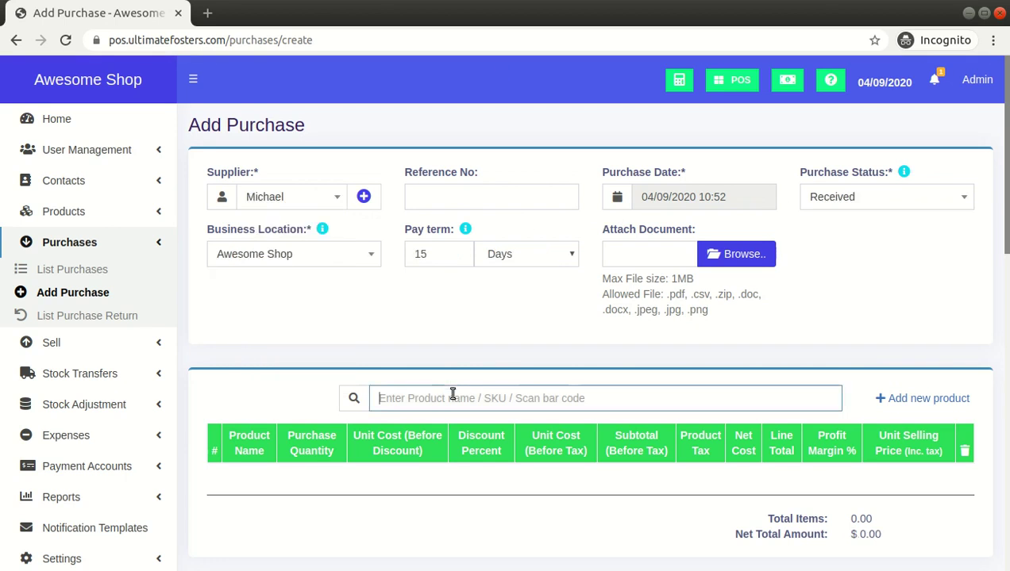
text(e)
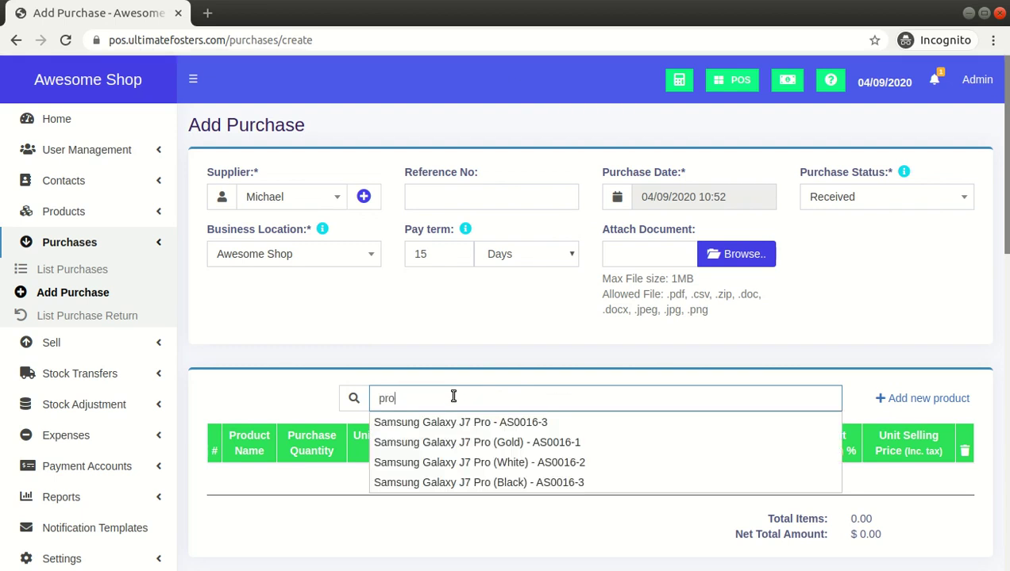
click(455, 423)
scroll(421, 374, down, 3)
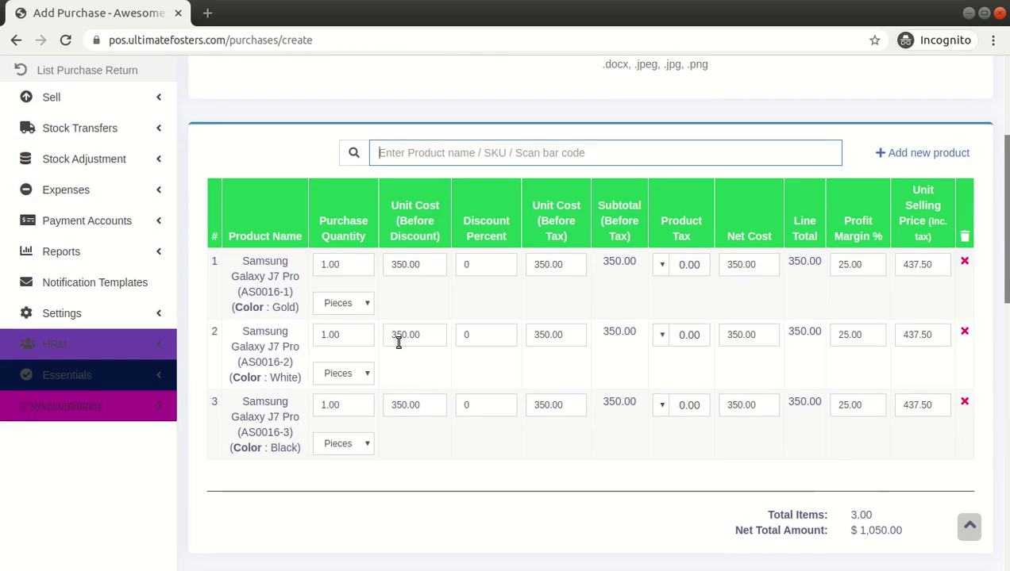
click(354, 265)
text(100)
key(Tab)
- Check the net total and purchase total, and enter a payment amount of 3000 for the purchase
scroll(472, 328, down, 4)
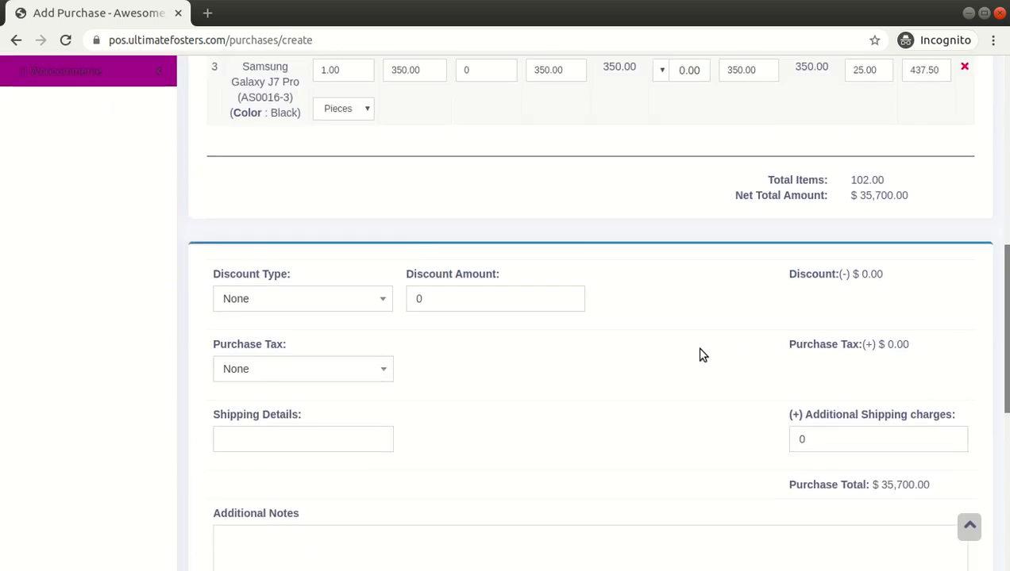
scroll(900, 269, up, 1)
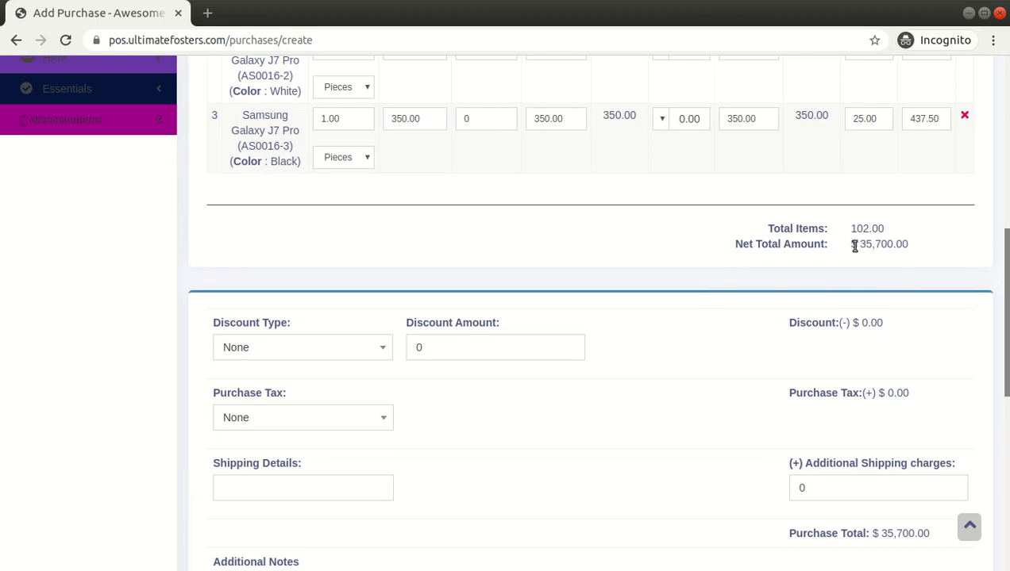
drag(862, 244, 915, 240)
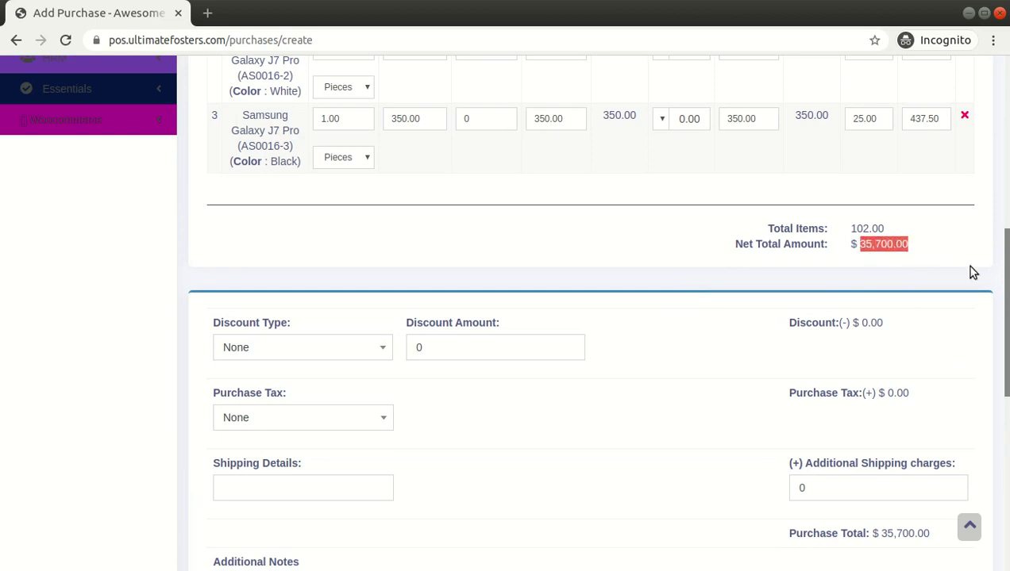
scroll(692, 376, down, 2)
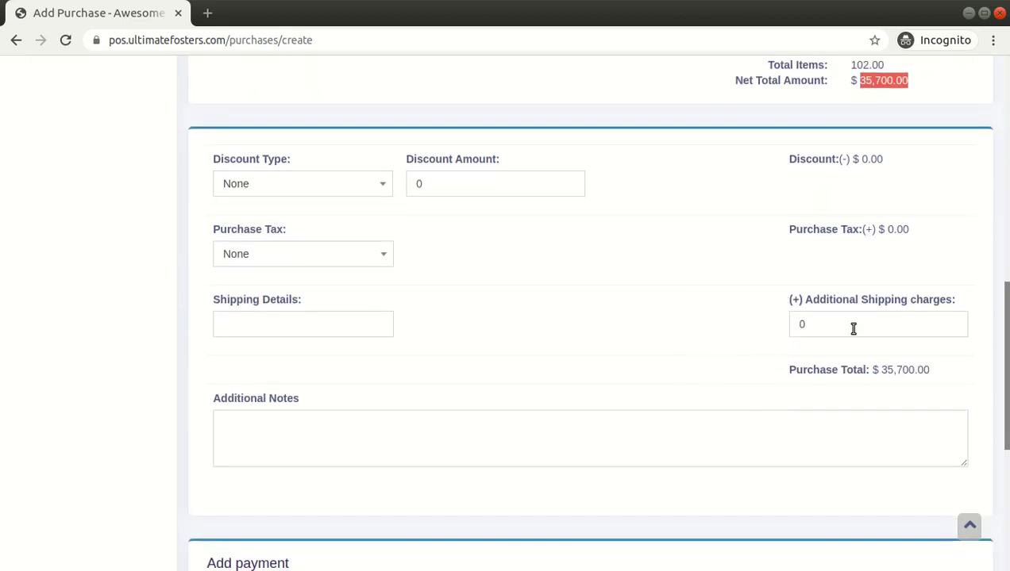
drag(886, 371, 941, 372)
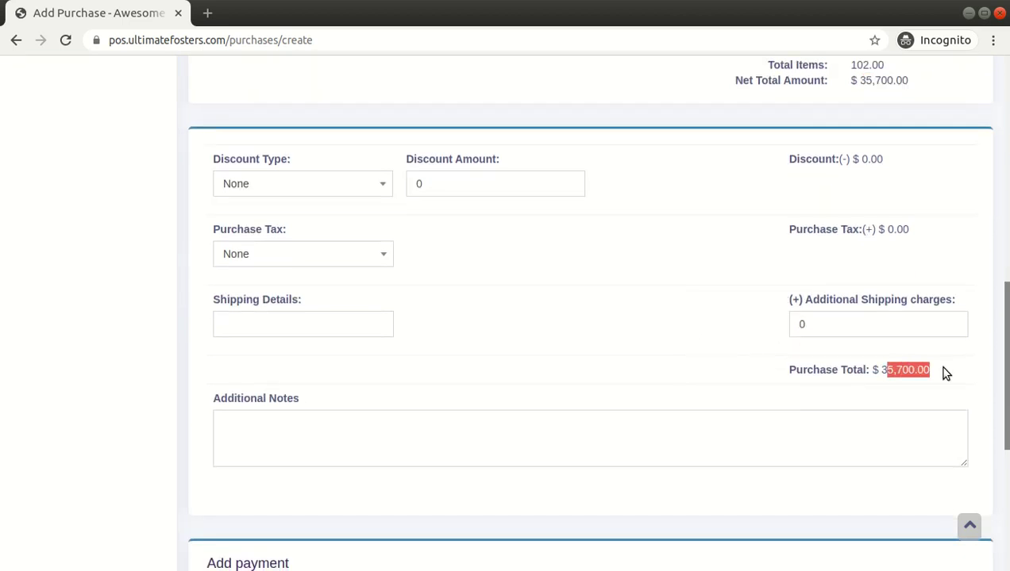
scroll(577, 378, down, 3)
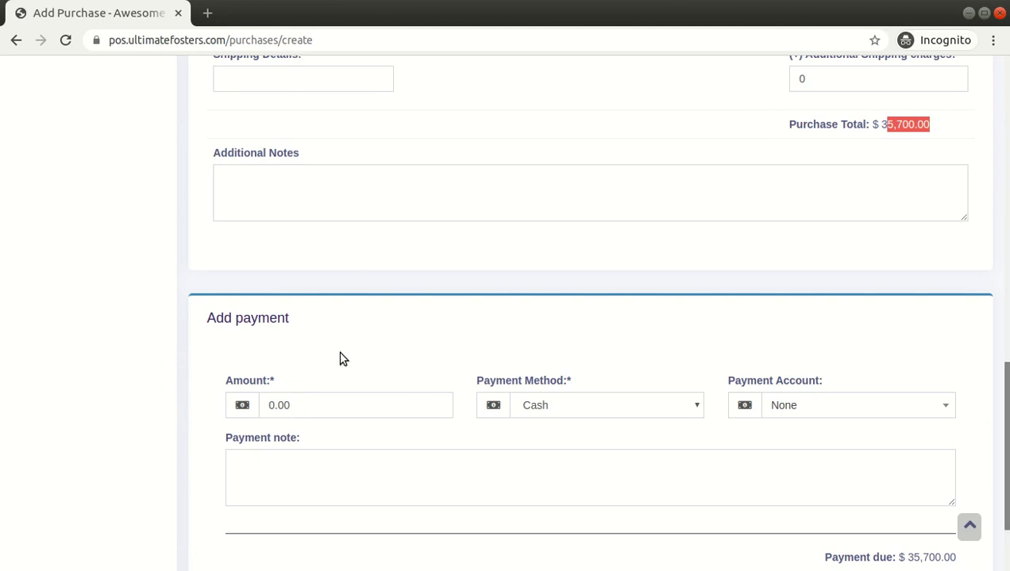
click(311, 404)
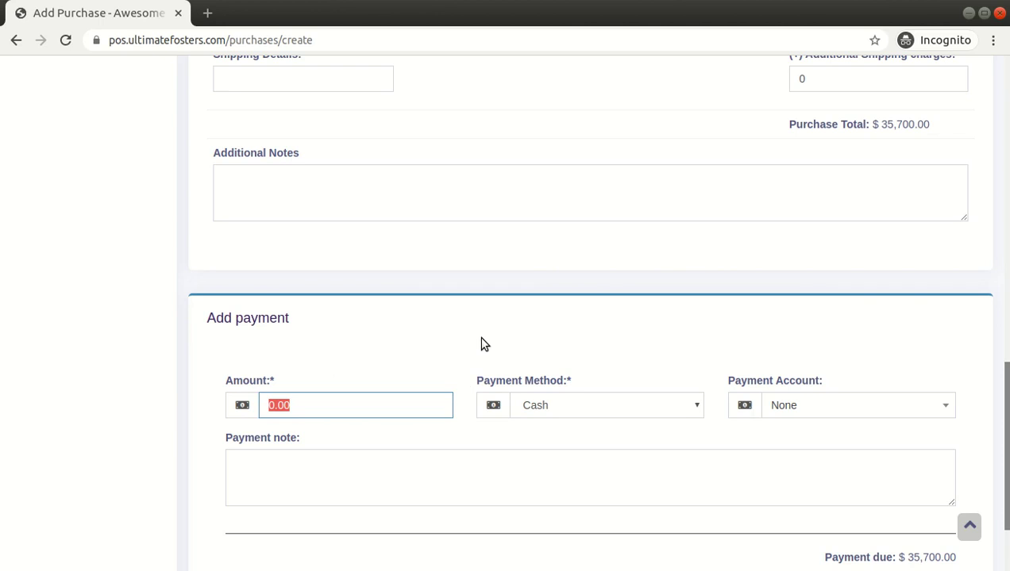
text(3000)
key(Tab)
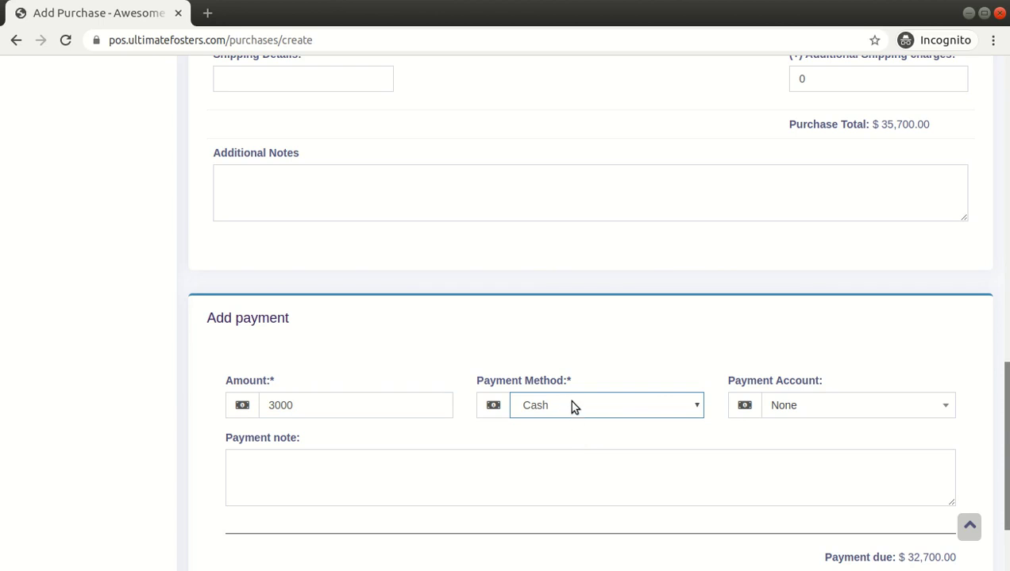
- Leave the payment account as None and save the purchase
click(771, 412)
click(804, 373)
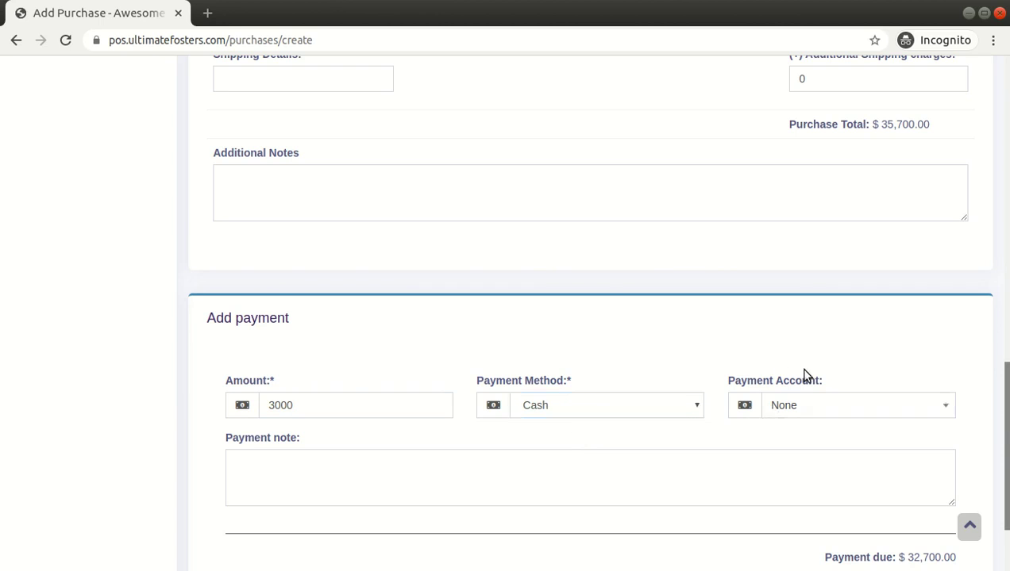
scroll(804, 373, down, 3)
click(935, 468)
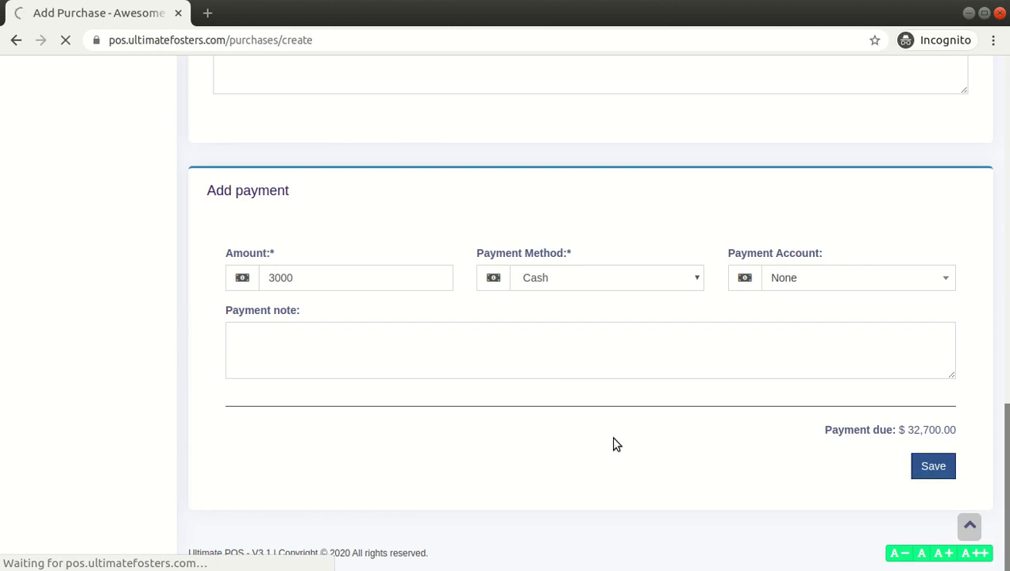
scroll(612, 444, up, 3)
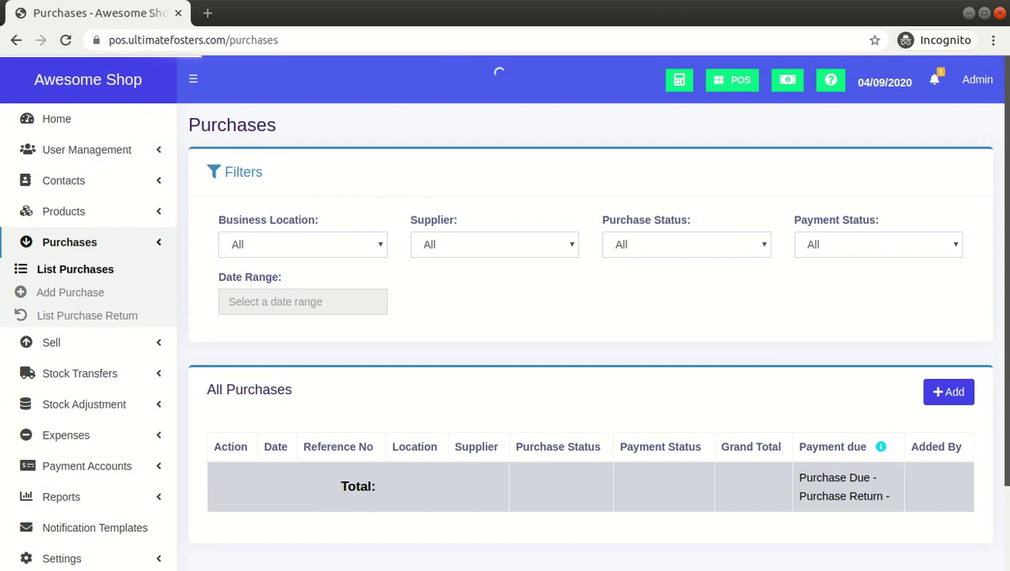
- Open the payments of the partially paid $35,700.00 purchase and check its payment status
scroll(588, 357, down, 3)
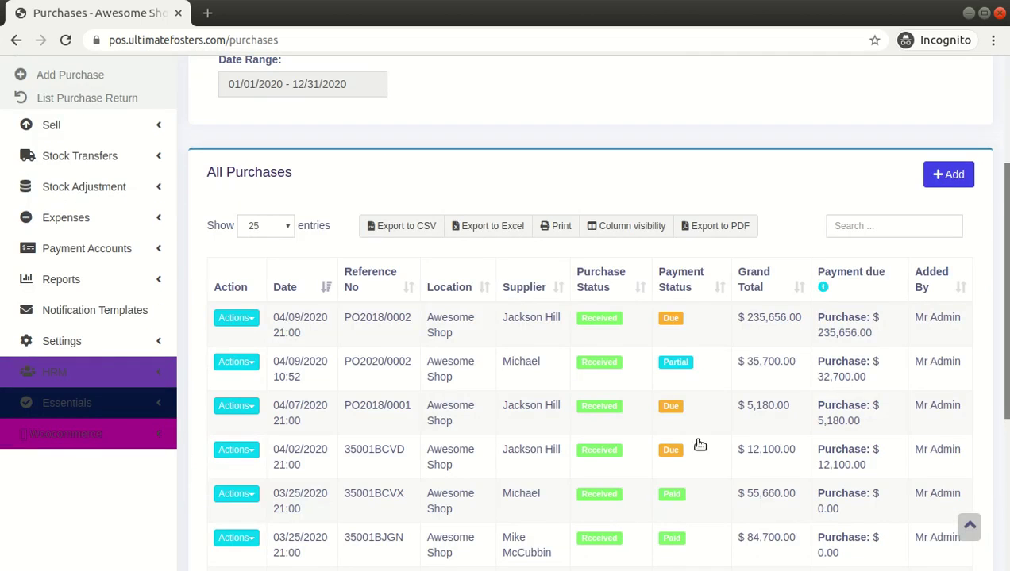
click(677, 363)
click(781, 363)
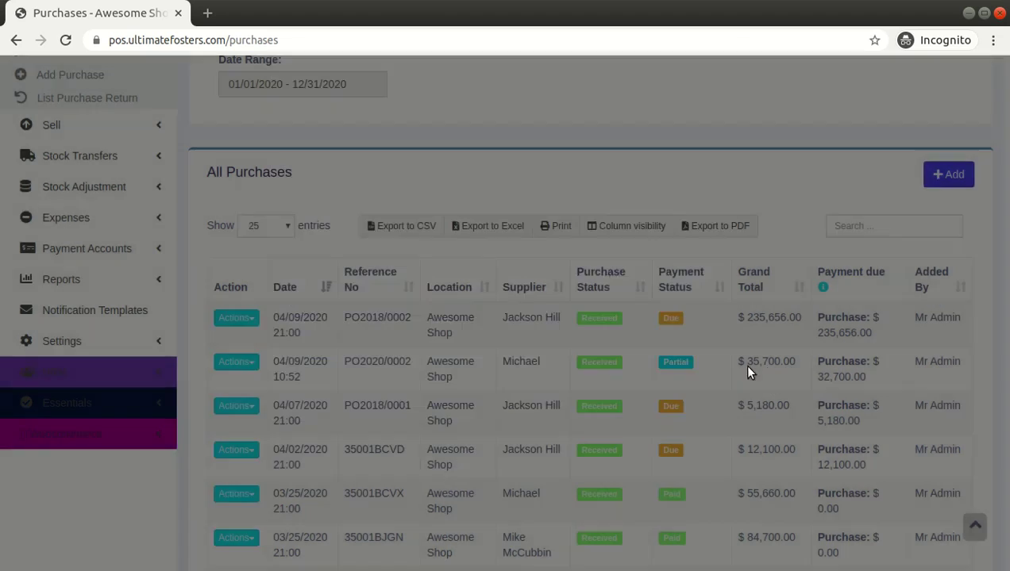
click(236, 362)
scroll(264, 372, down, 3)
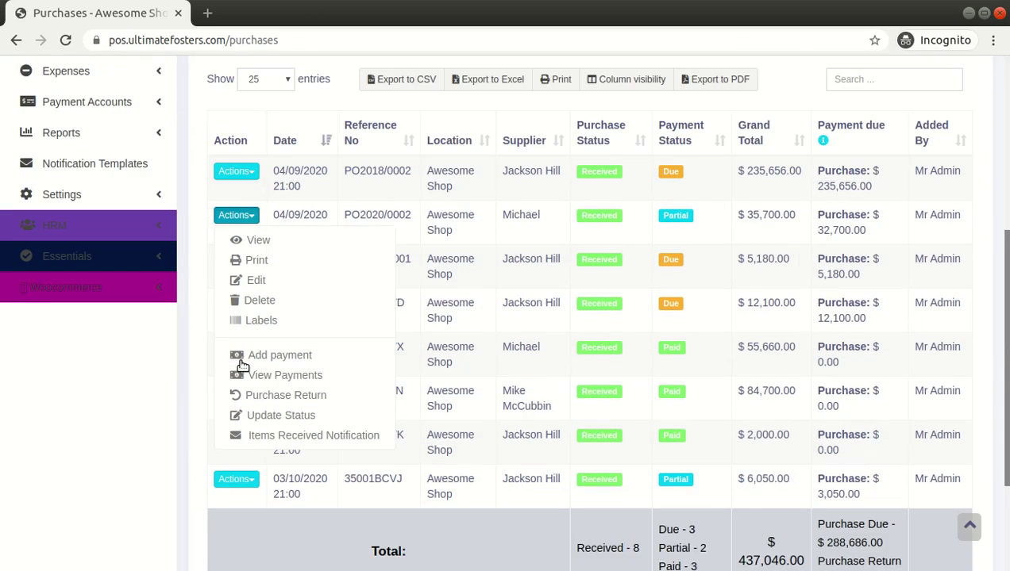
click(292, 358)
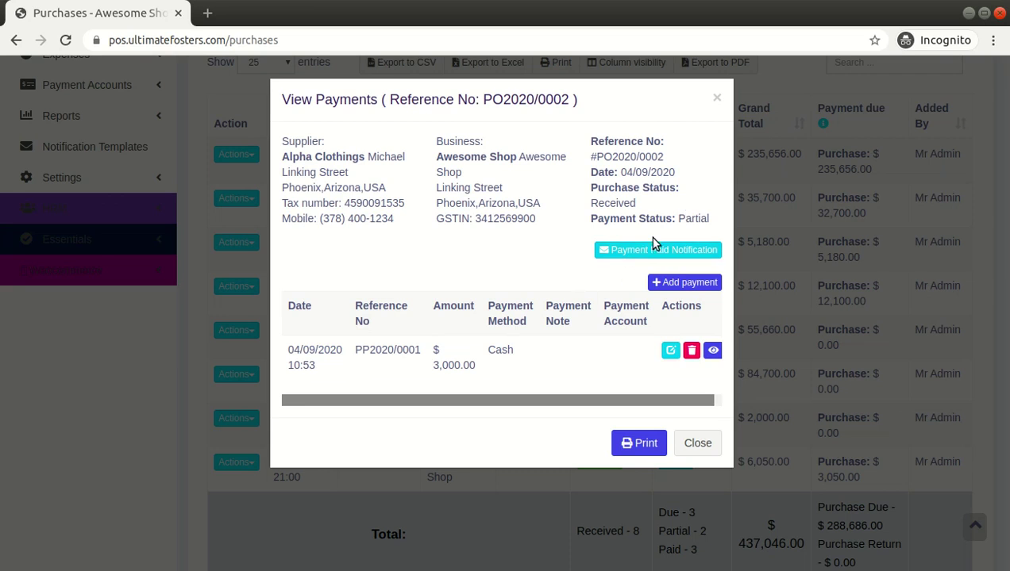
drag(593, 220, 712, 223)
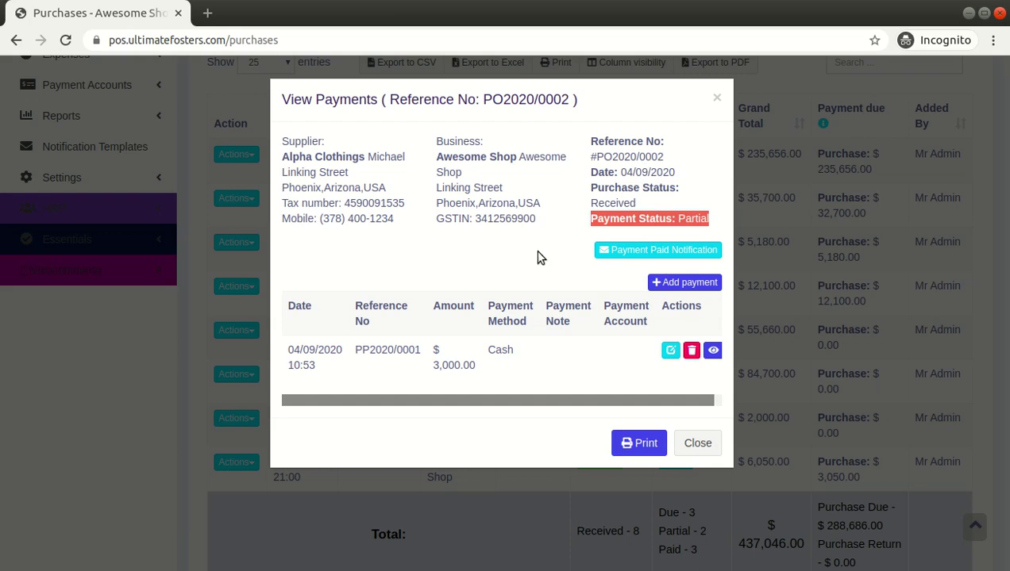
- Start another payment for this purchase, keeping the proposed amount, and set its paid-on date to 04/10/2020
click(692, 288)
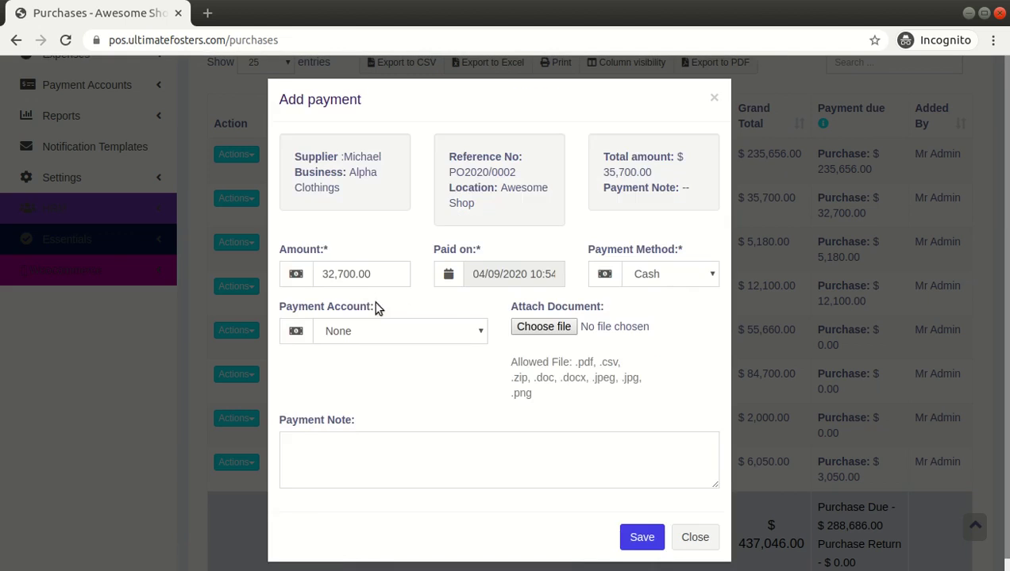
double_click(363, 278)
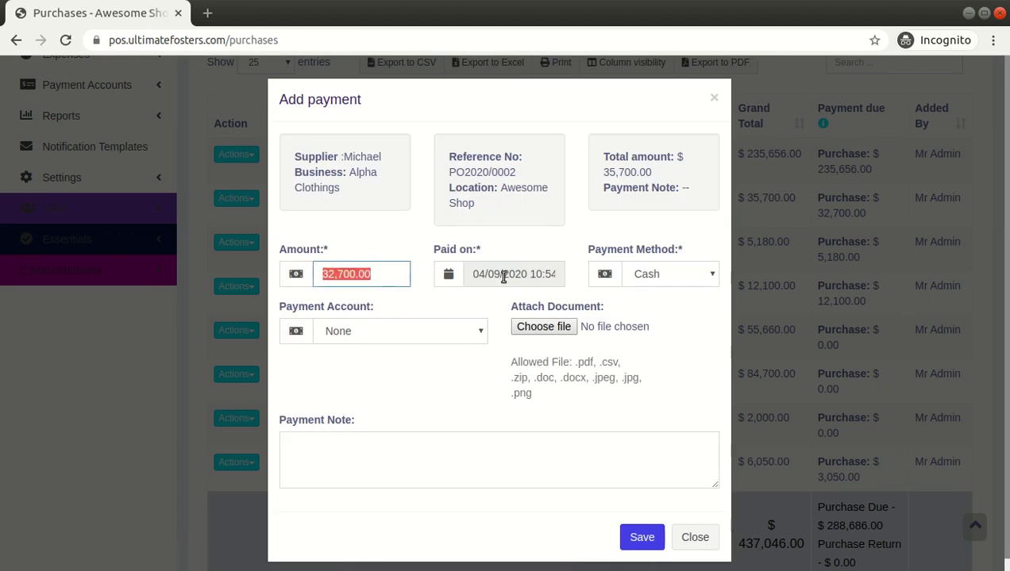
click(527, 277)
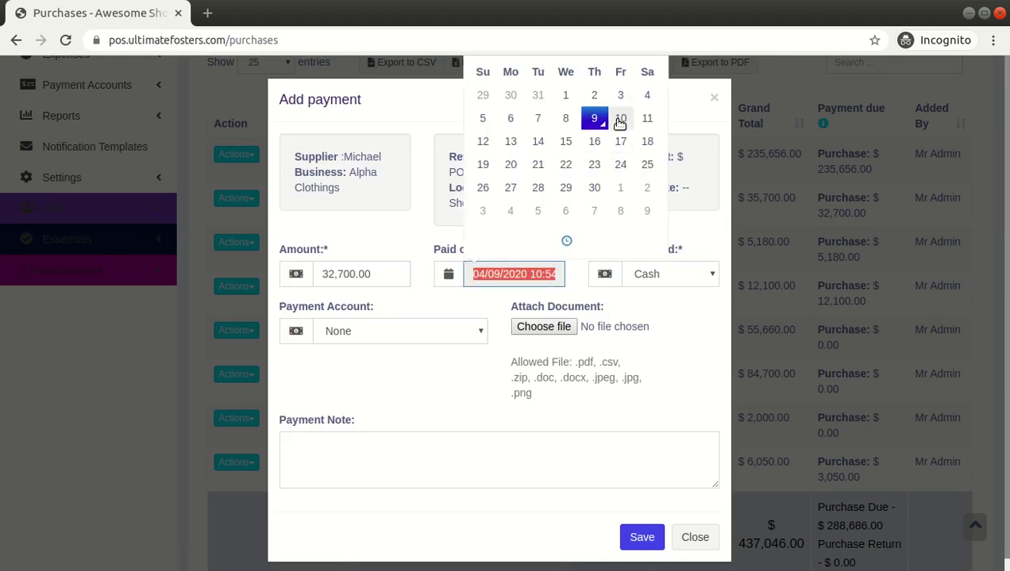
click(620, 120)
click(686, 222)
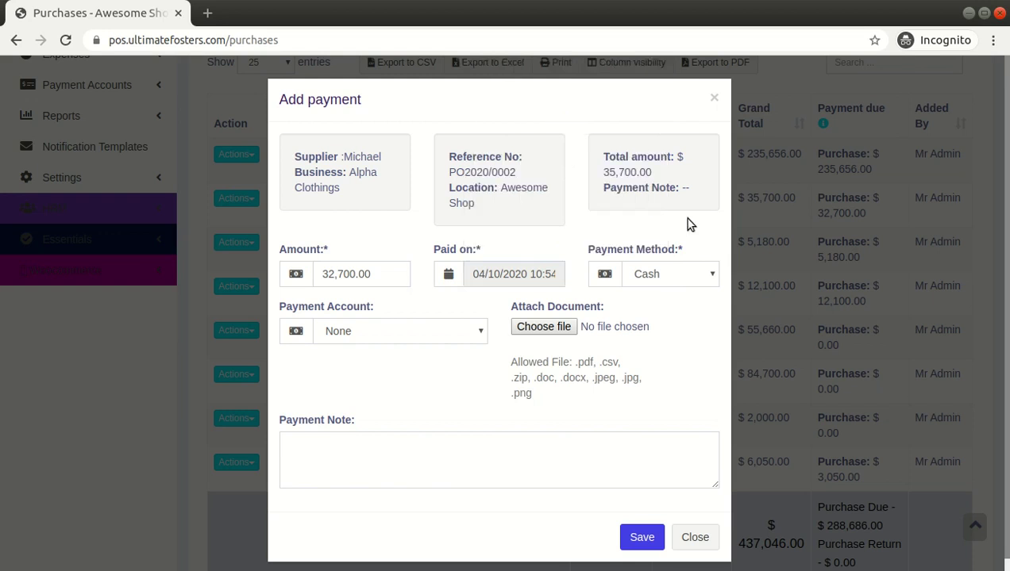
- Keep the Cash method and payment account None, enter the payment note "qwqw" and save the payment
click(659, 284)
click(405, 342)
scroll(532, 330, down, 1)
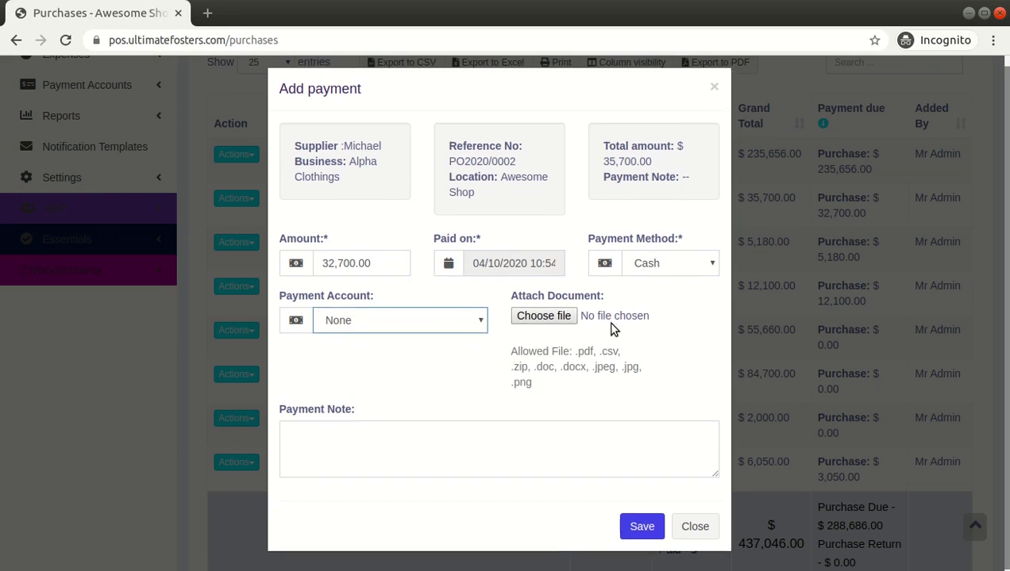
click(446, 448)
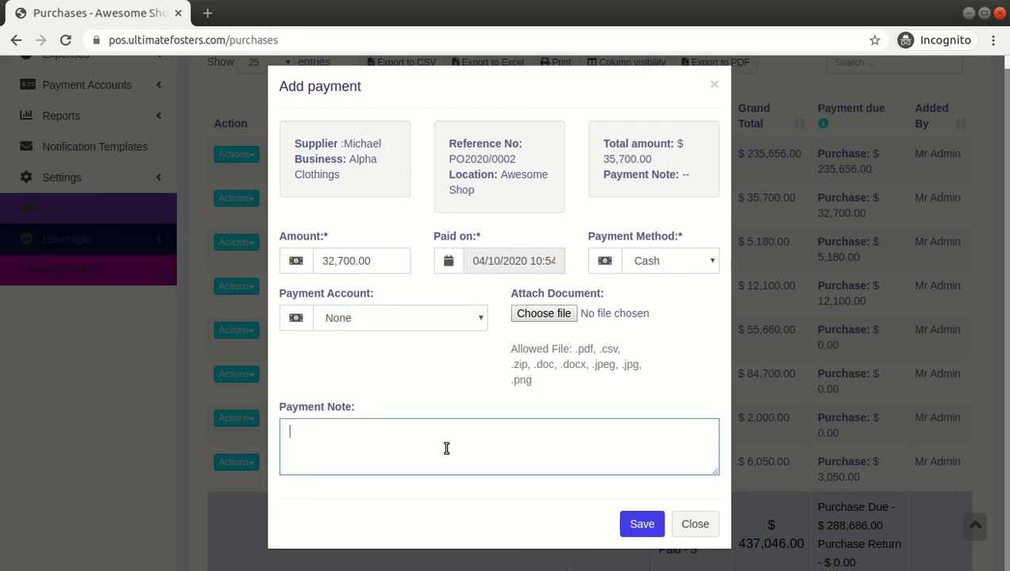
text(qwqw)
click(636, 520)
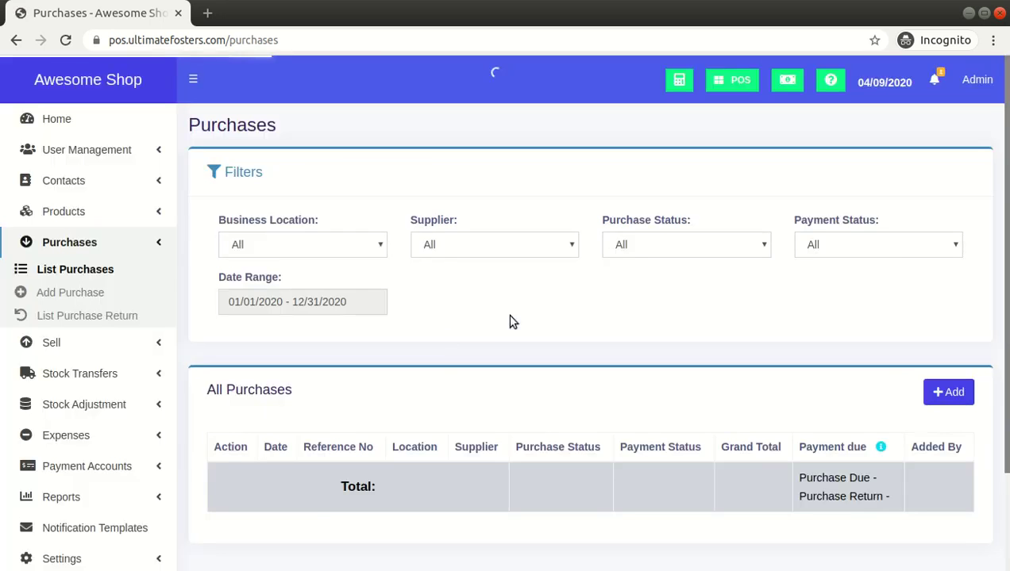
- Review the purchase's payment status in the purchase list, and open the list of suppliers
scroll(505, 317, down, 5)
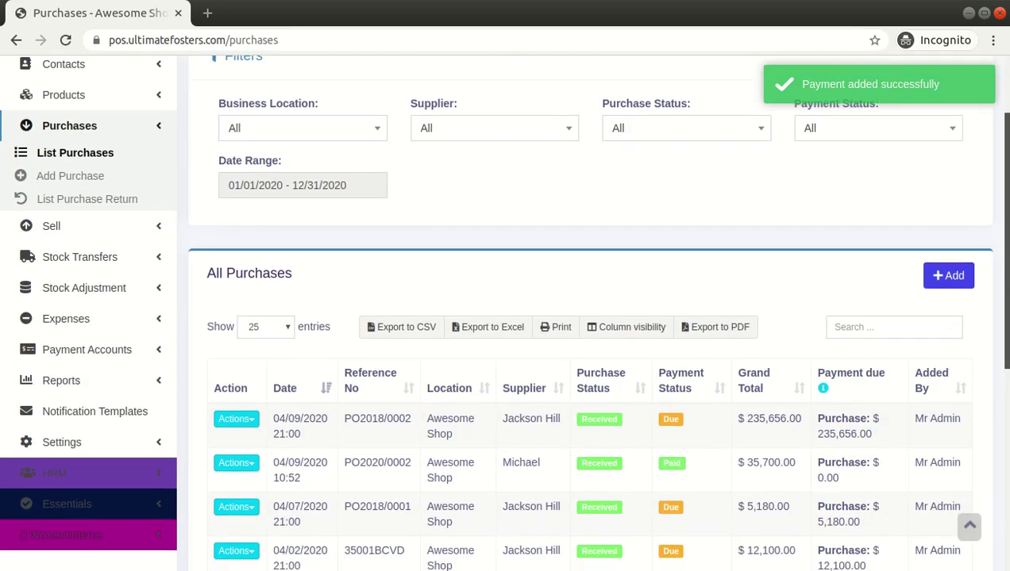
scroll(505, 318, down, 1)
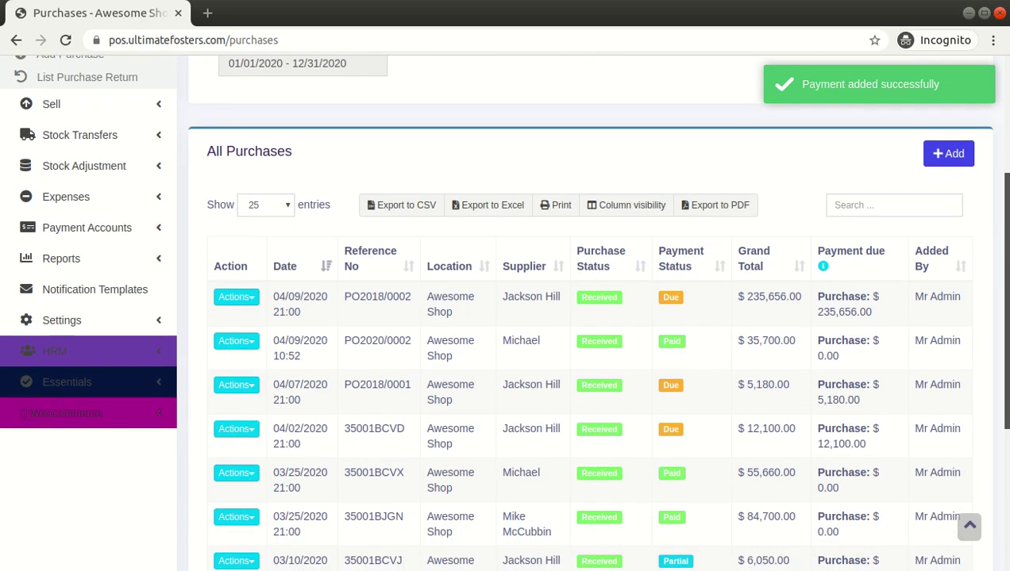
scroll(505, 317, up, 3)
scroll(504, 317, down, 2)
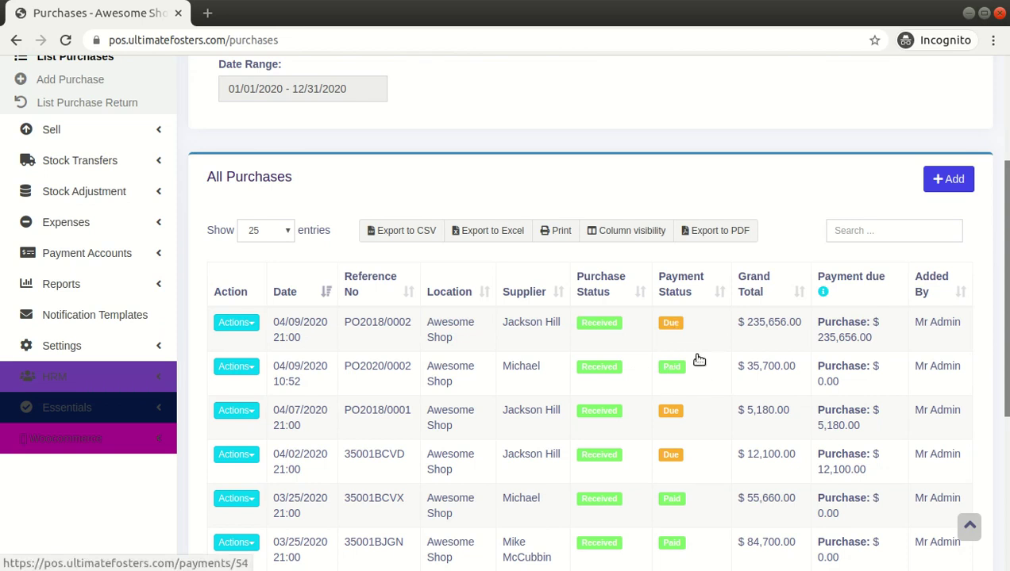
drag(1005, 378, 1004, 276)
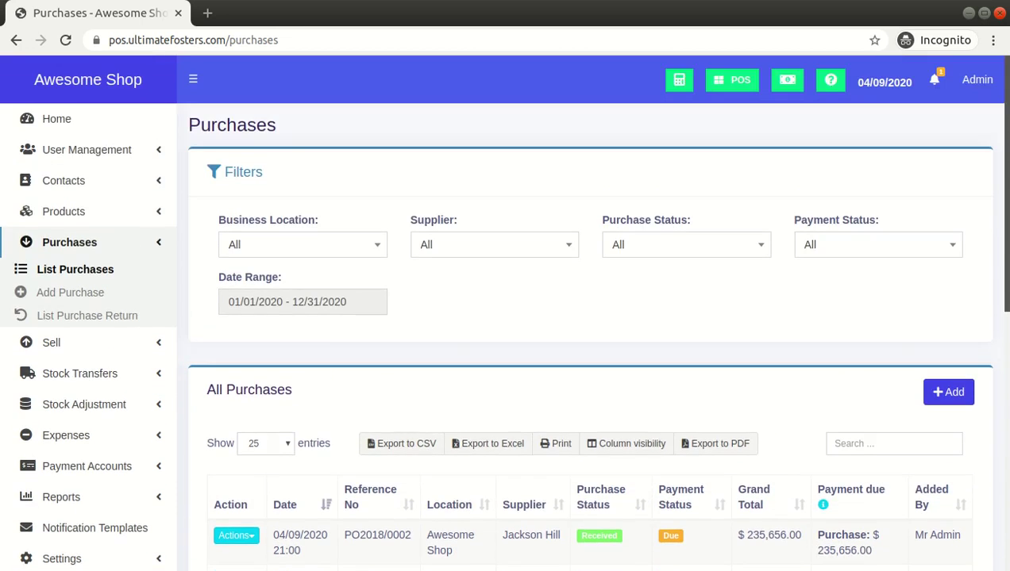
click(85, 243)
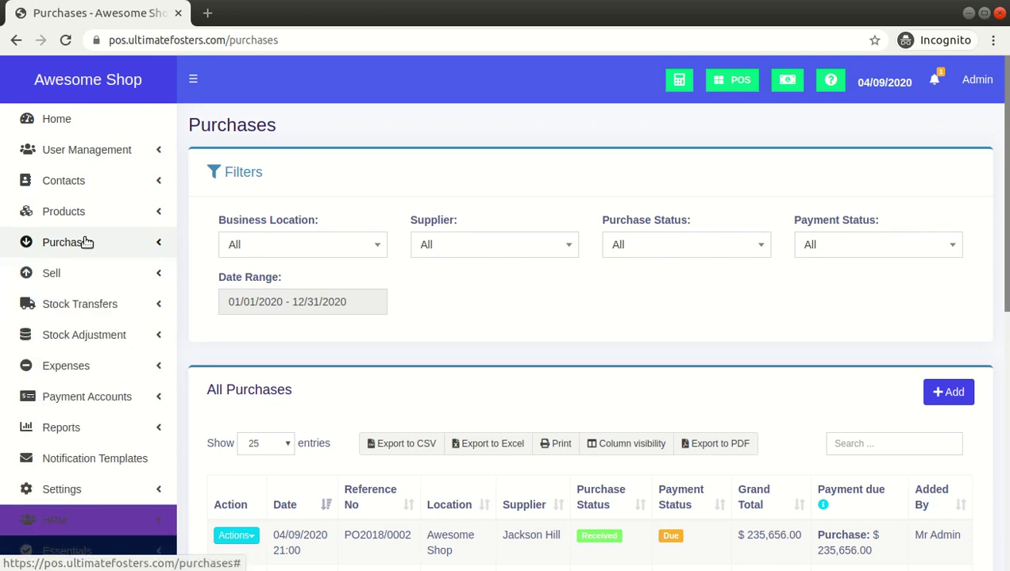
click(97, 180)
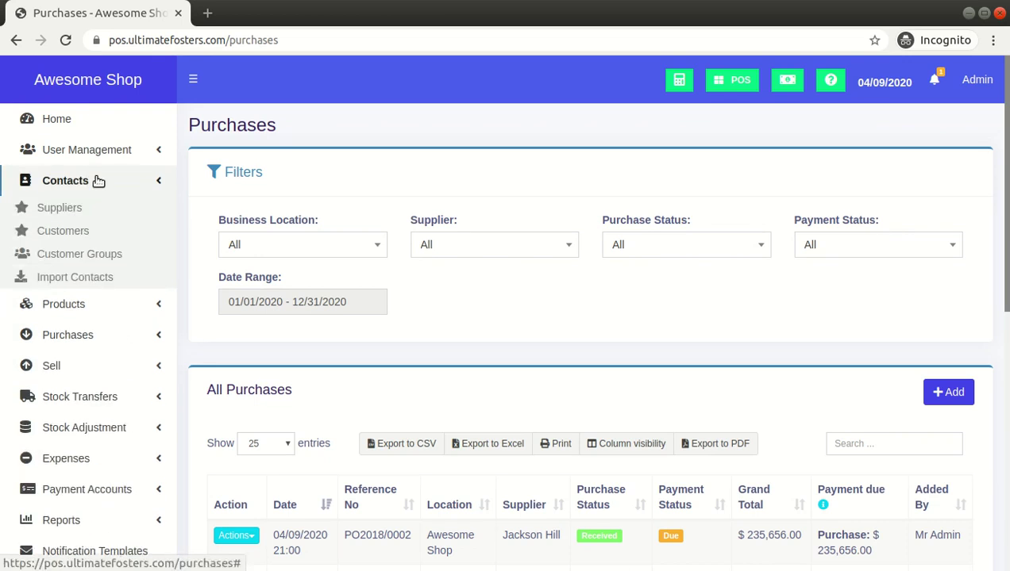
click(68, 219)
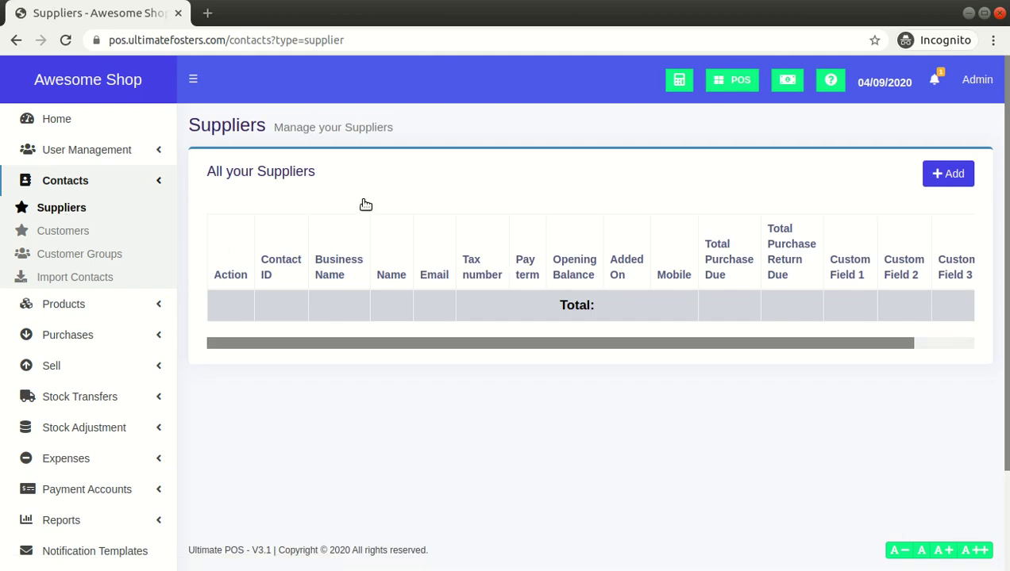
- Review the suppliers' total purchase due and compare the actions offered for Univer Suppliers and Manhattan Clothing Ltd
scroll(413, 200, down, 3)
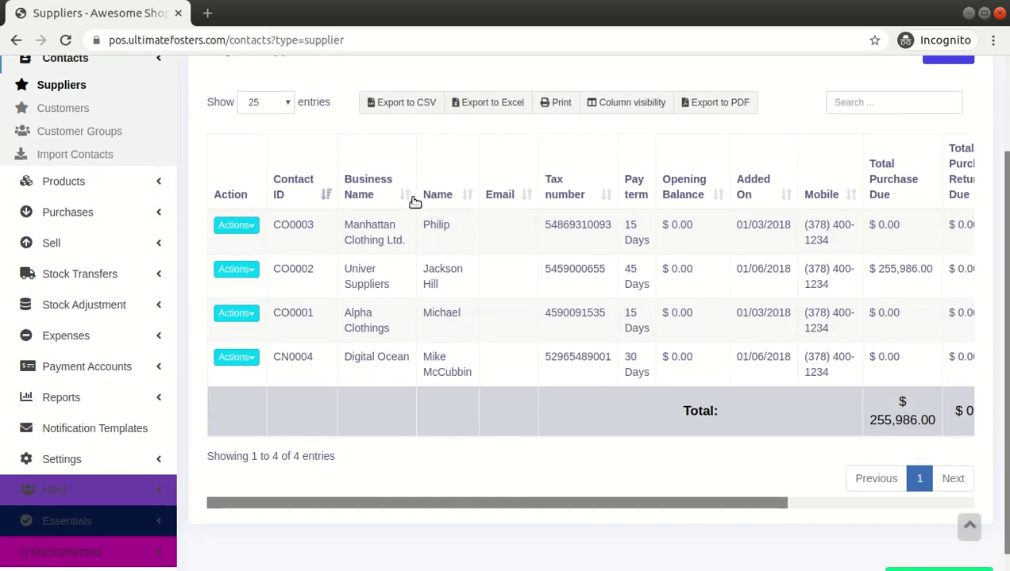
drag(532, 505, 663, 509)
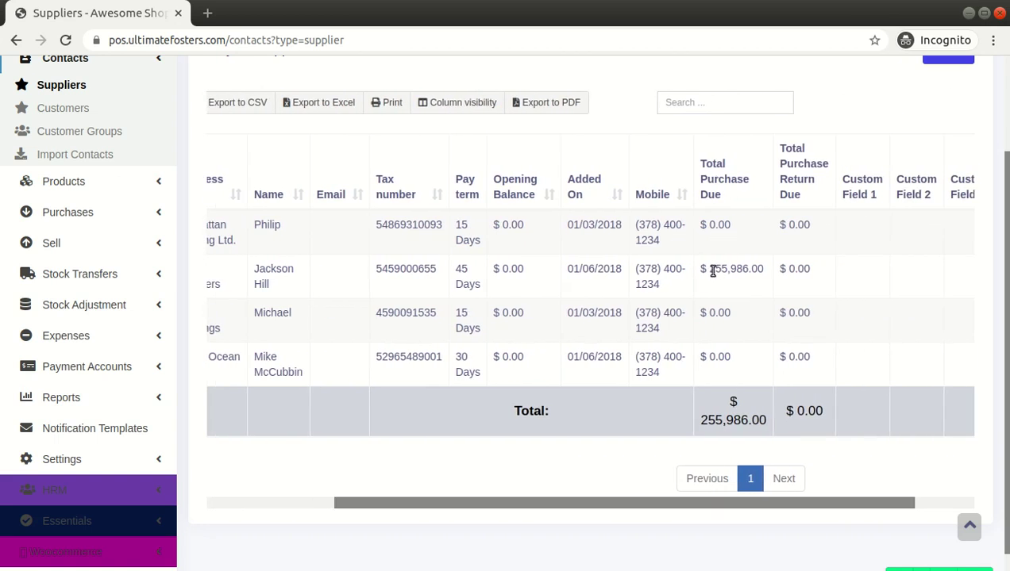
drag(712, 271, 774, 274)
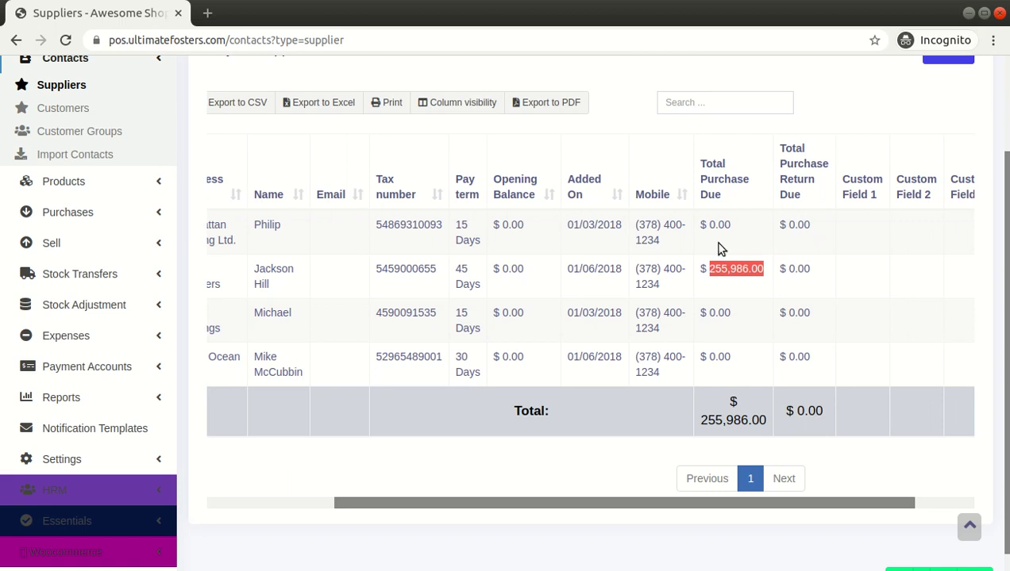
drag(712, 497, 405, 517)
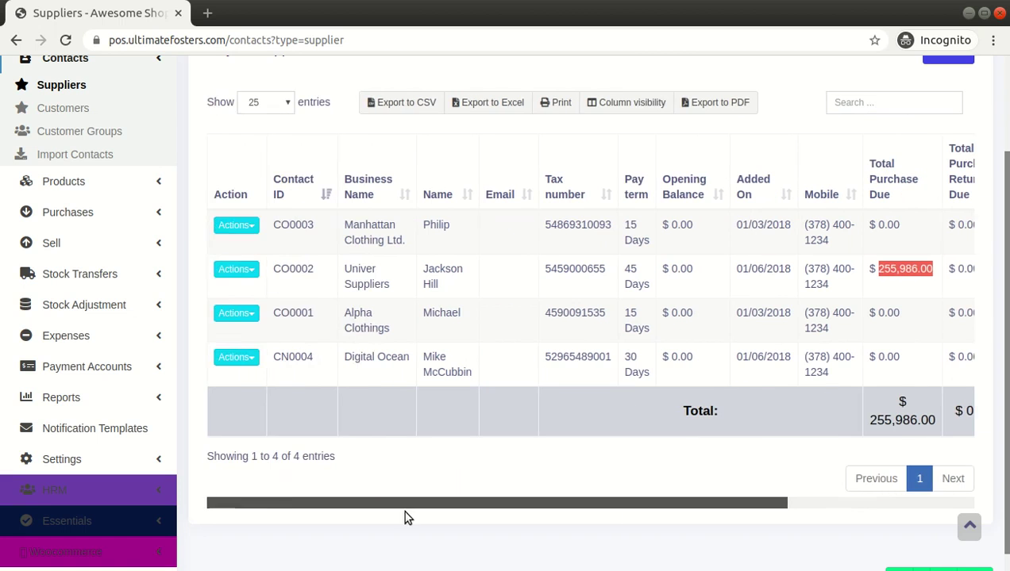
click(238, 271)
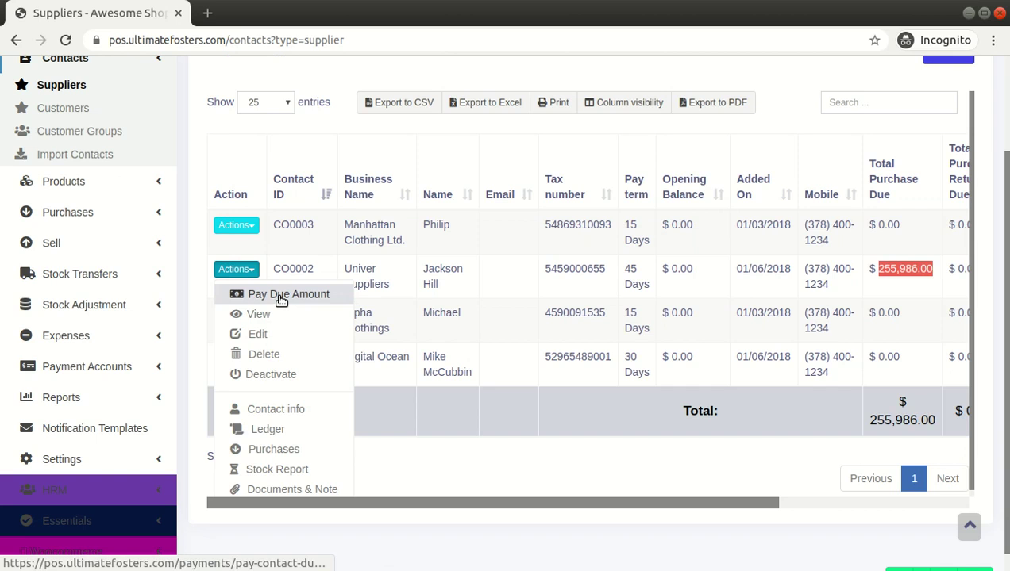
click(245, 227)
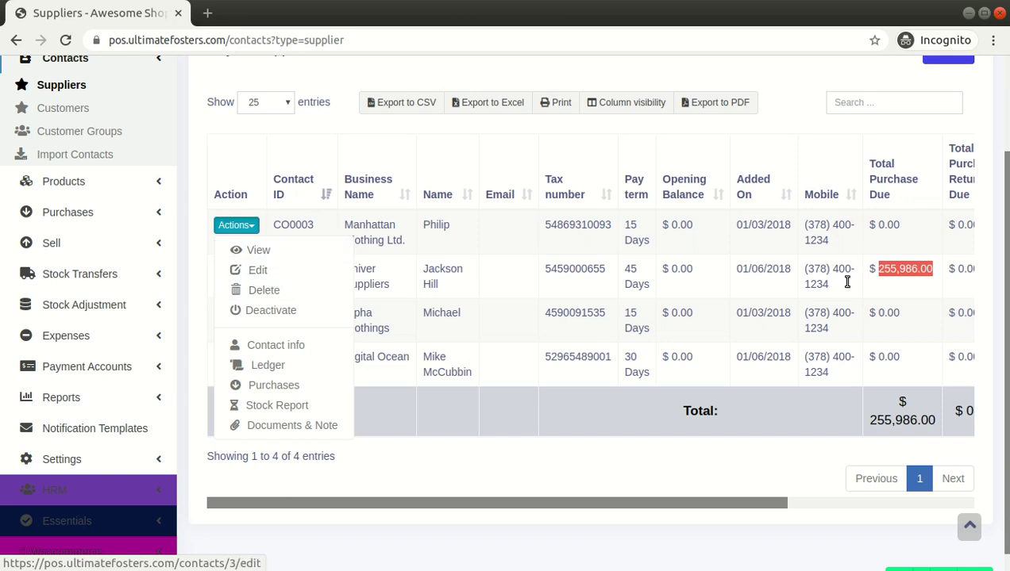
double_click(886, 225)
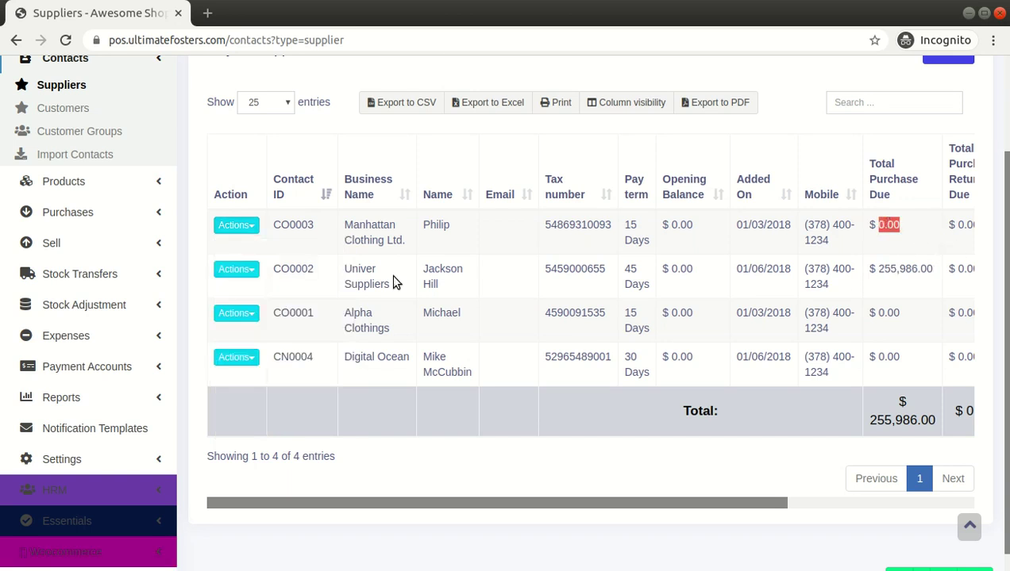
- Open the due-amount payment form for Univer Suppliers, examine its amount and paid-on date, and close it without saving
click(230, 270)
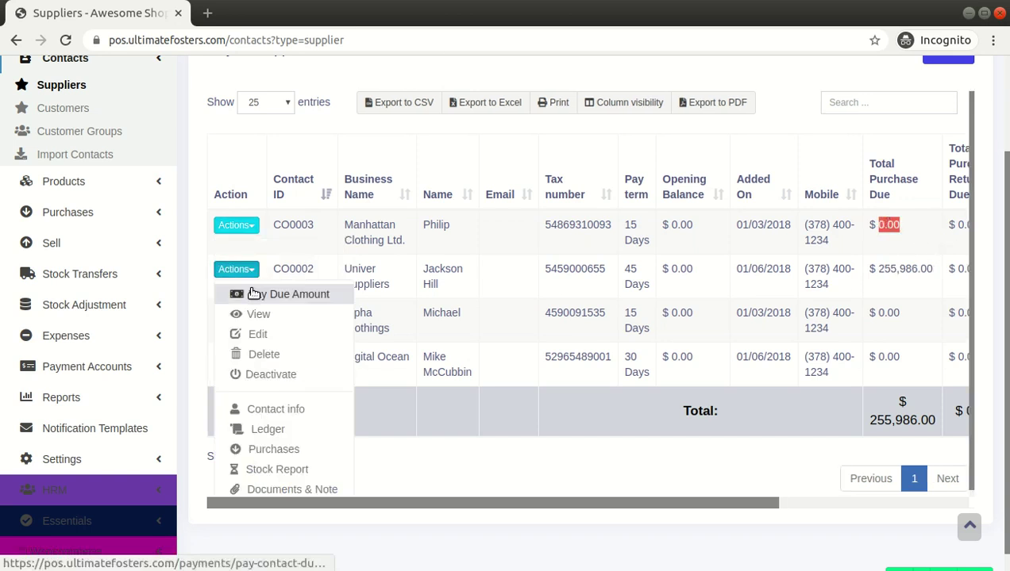
click(250, 290)
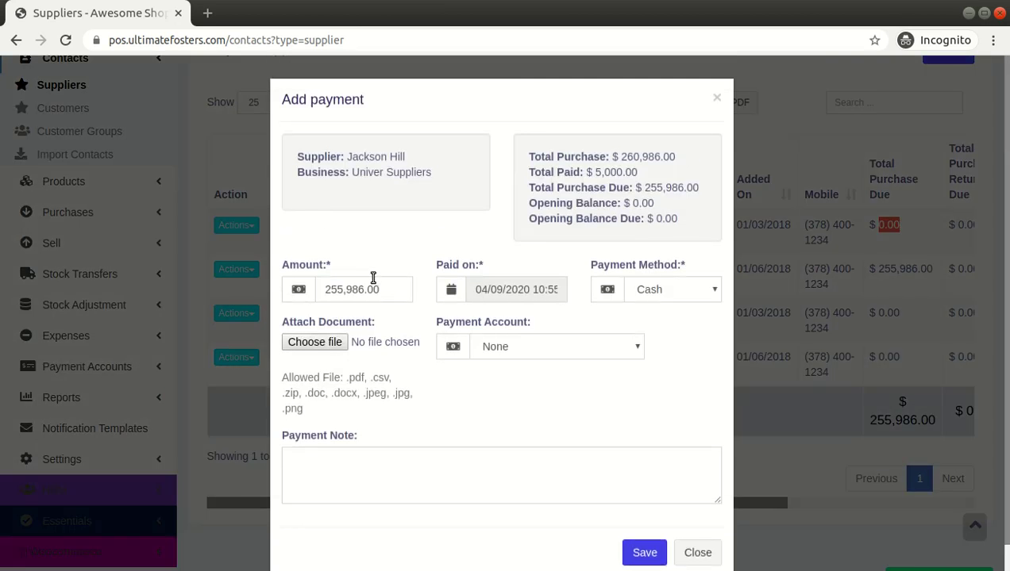
double_click(377, 279)
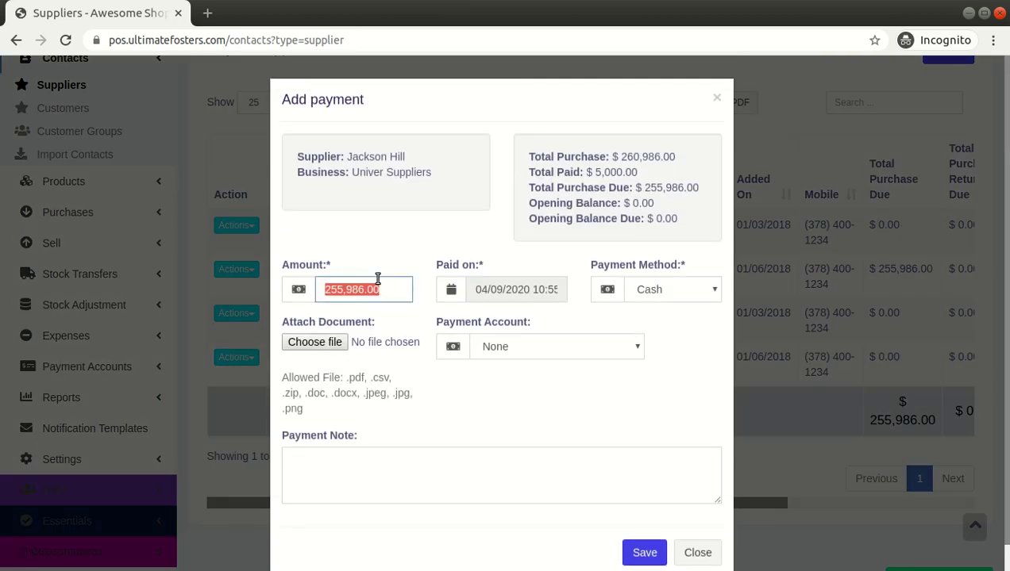
click(489, 288)
click(414, 247)
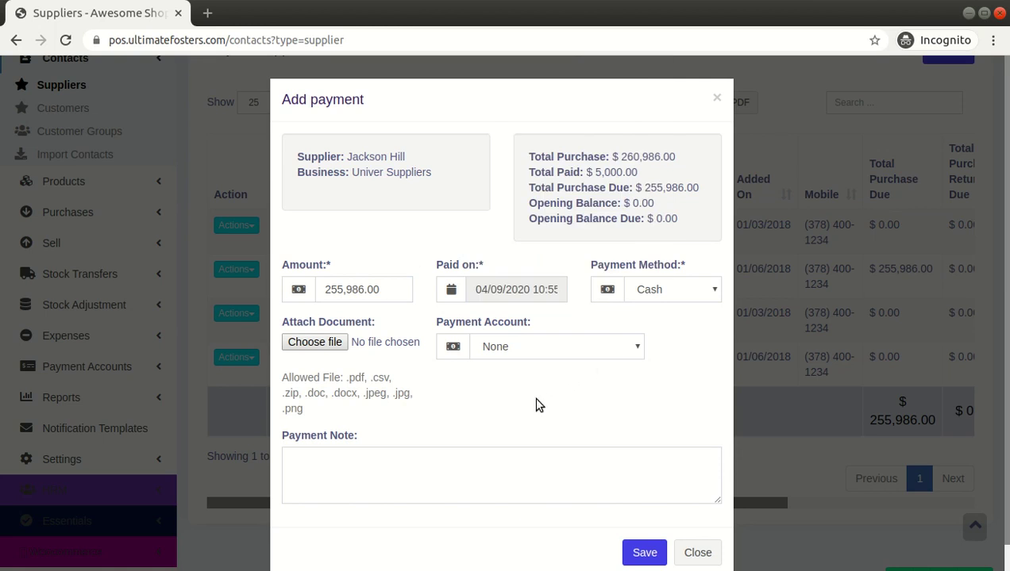
double_click(392, 291)
click(684, 556)
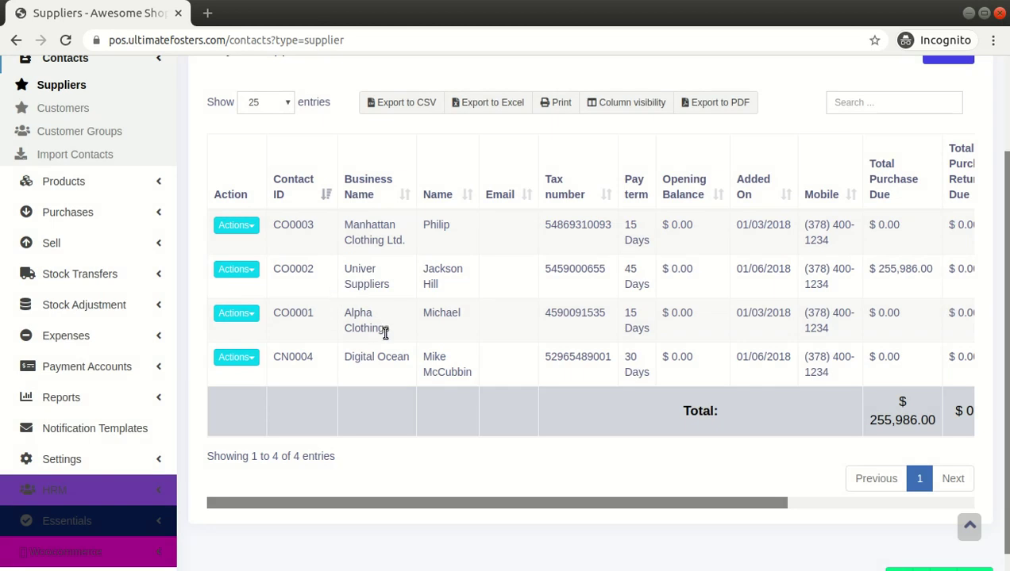
- Start a due-amount payment for Univer Suppliers with an amount of 20000 and close the form without saving
click(240, 274)
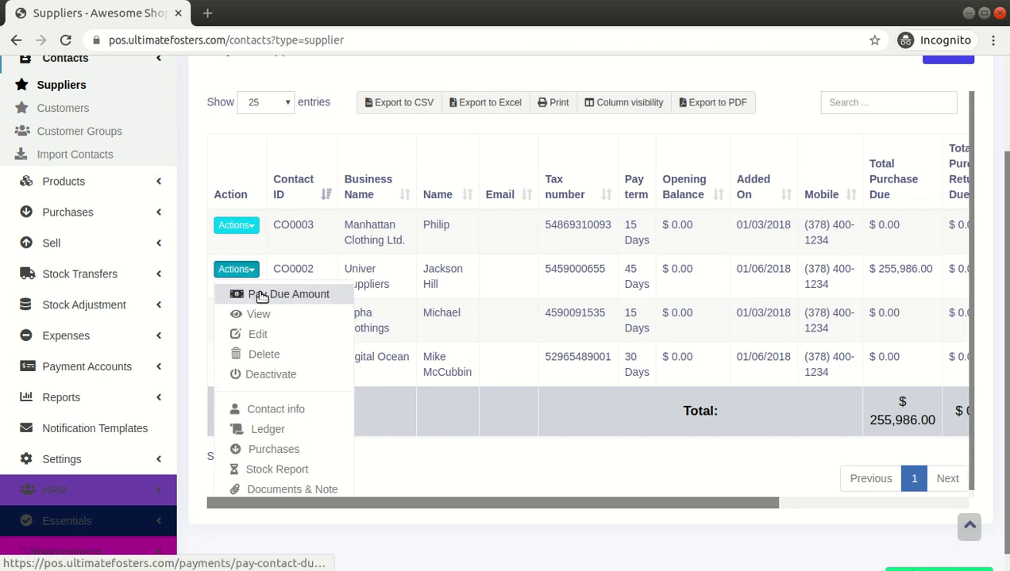
click(269, 295)
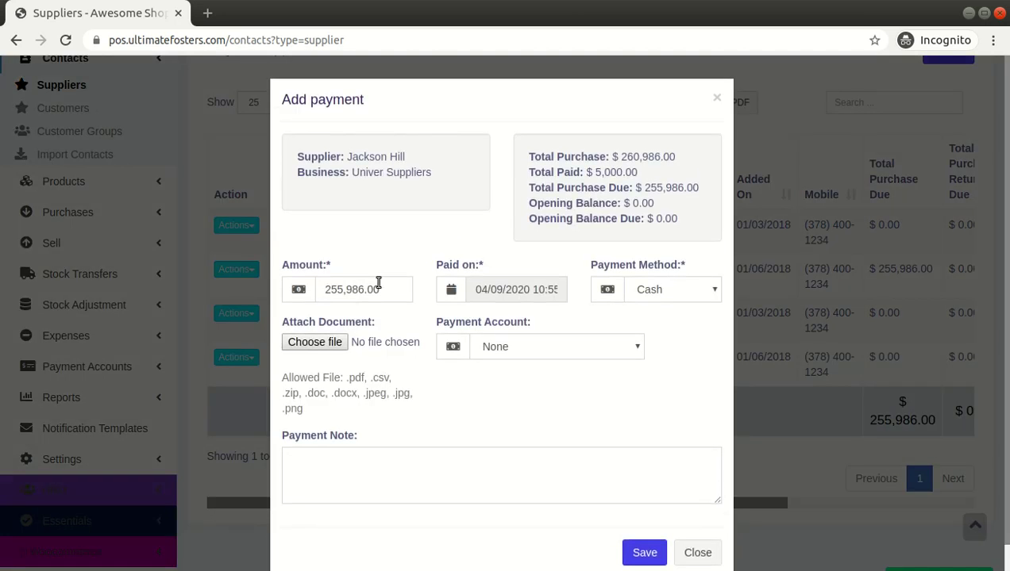
double_click(389, 288)
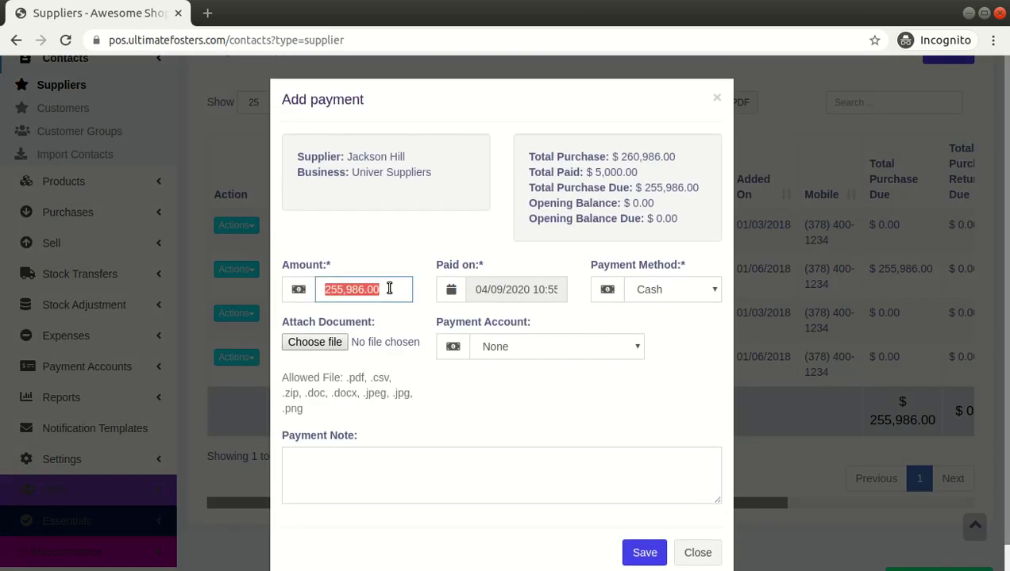
text(200)
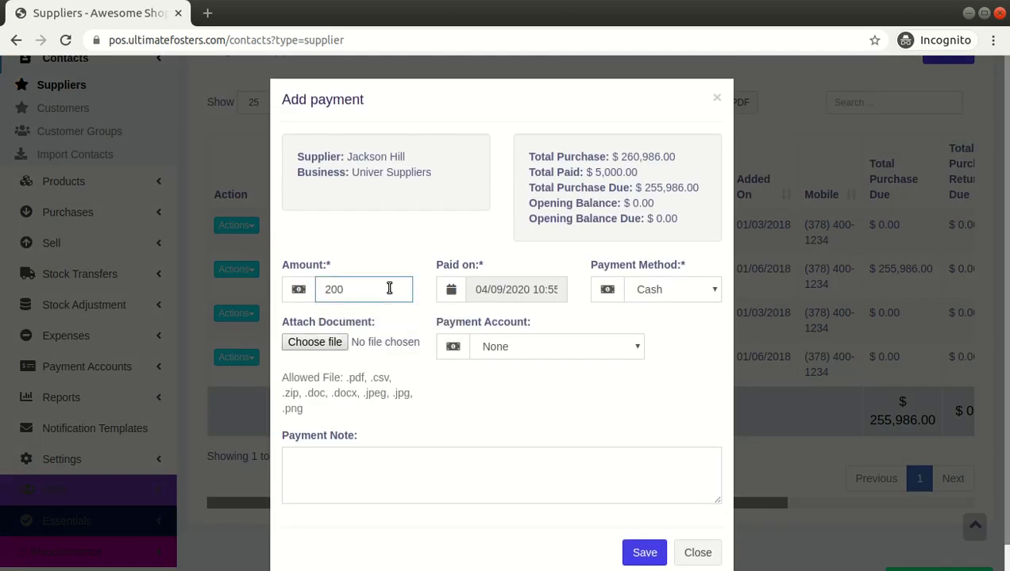
key(Tab)
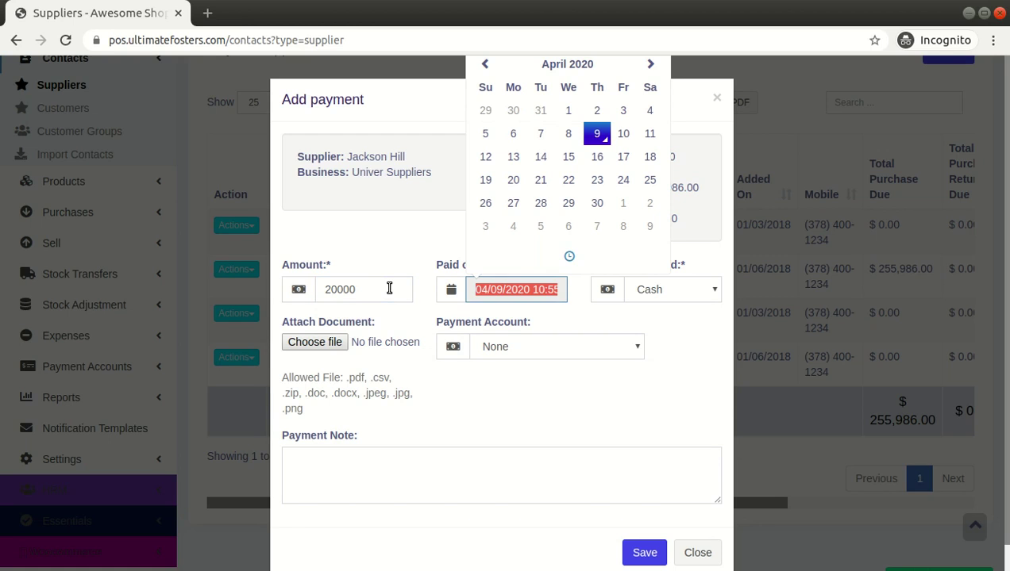
click(397, 252)
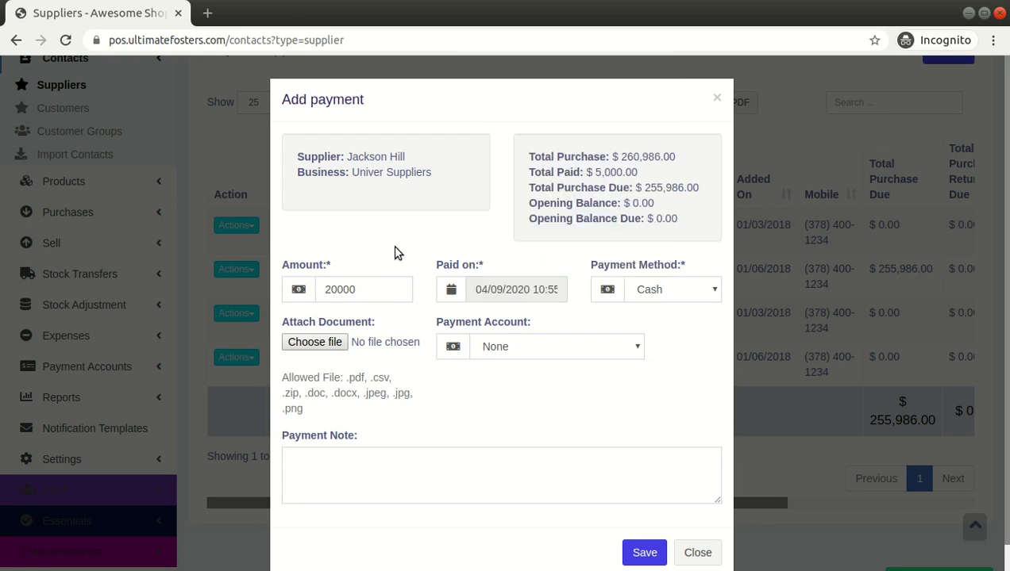
click(717, 100)
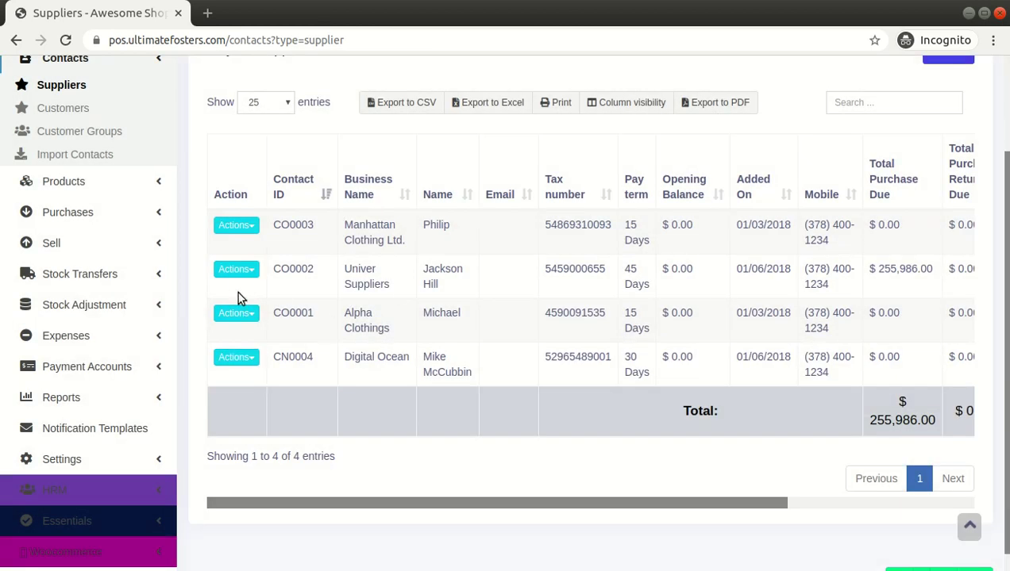
- View the Univer Suppliers contact and examine the account summary and transactions in its ledger
click(240, 272)
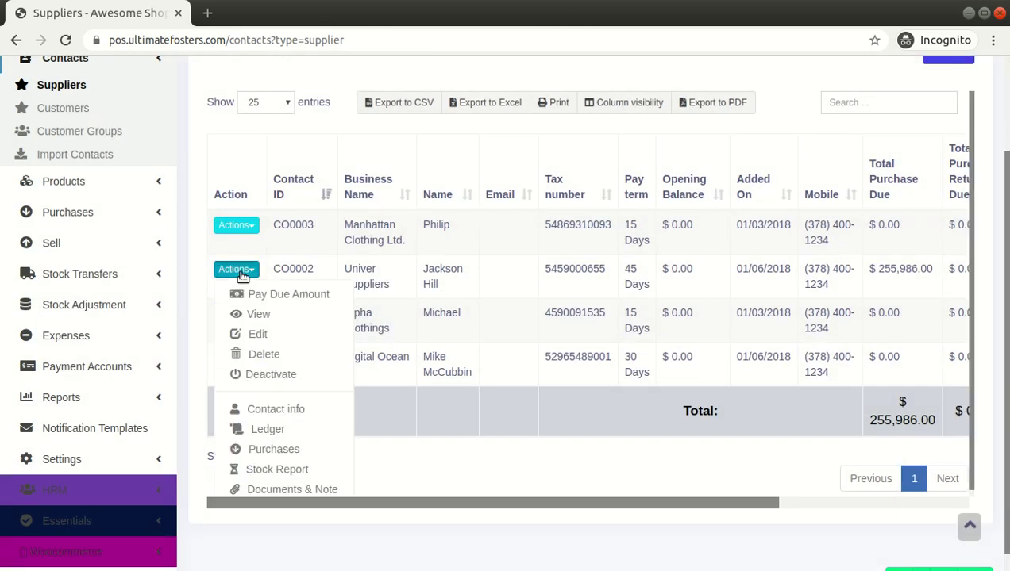
click(256, 316)
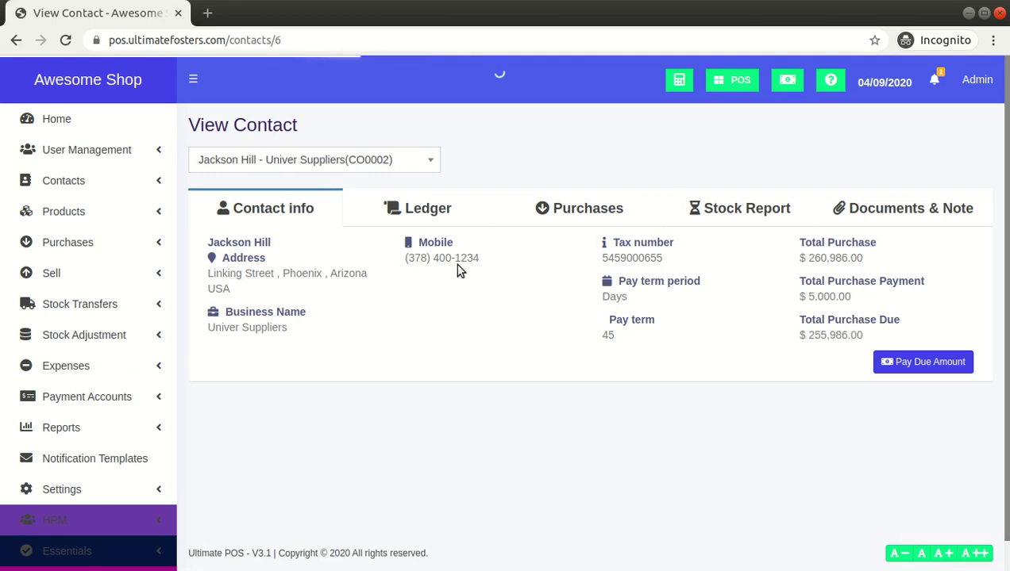
click(441, 212)
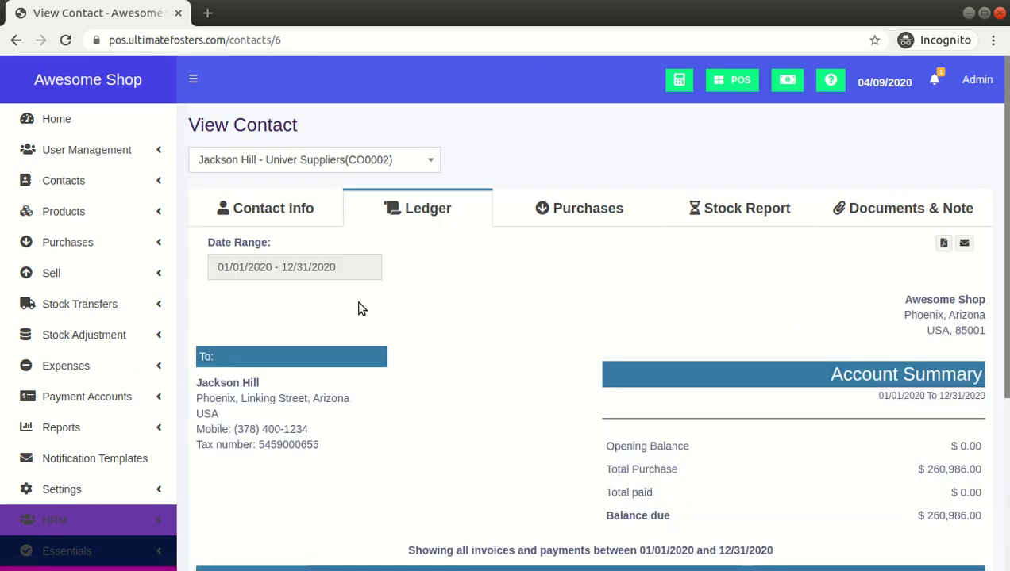
scroll(413, 226, down, 3)
scroll(413, 225, up, 3)
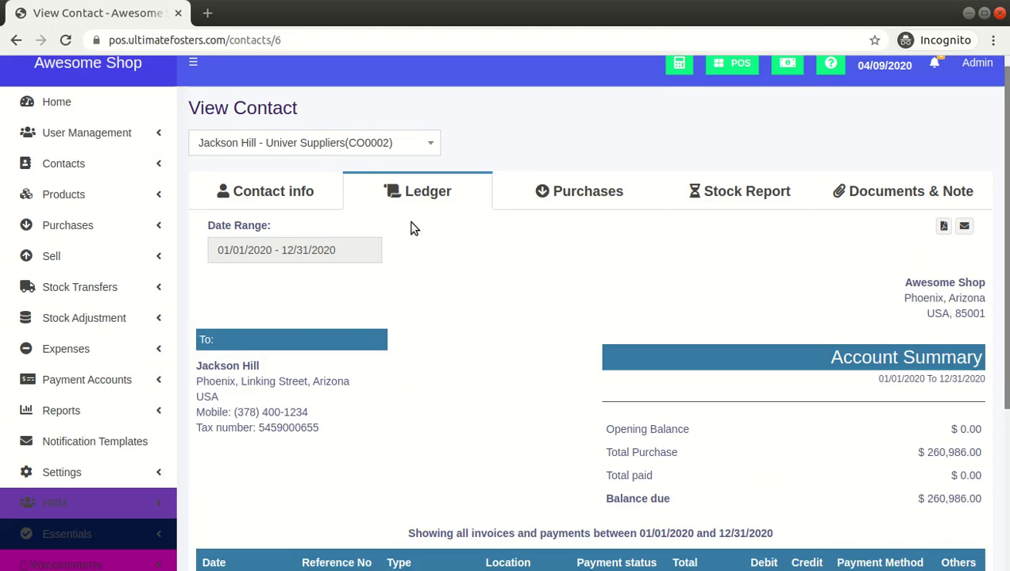
scroll(693, 280, down, 4)
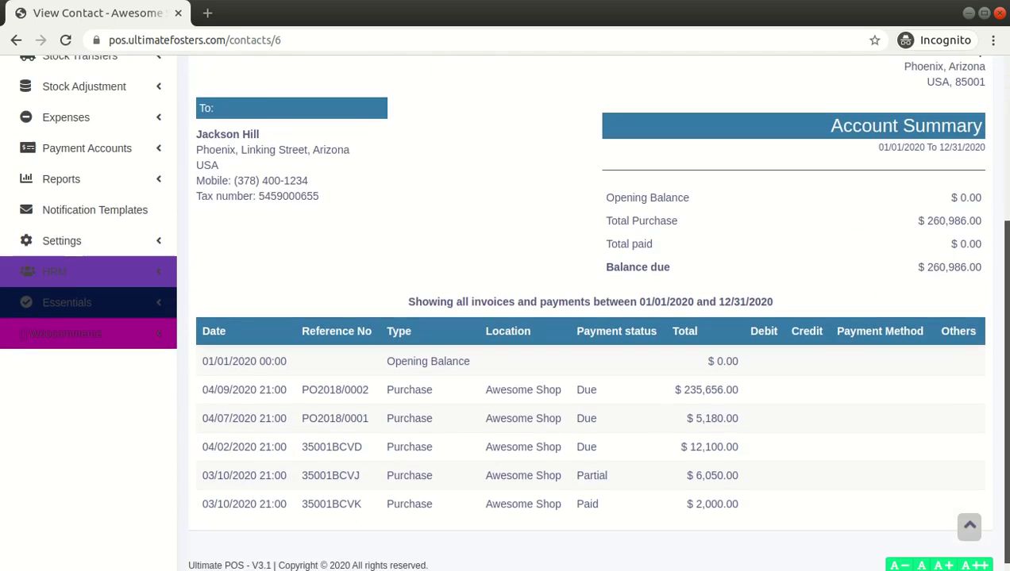
scroll(620, 322, up, 3)
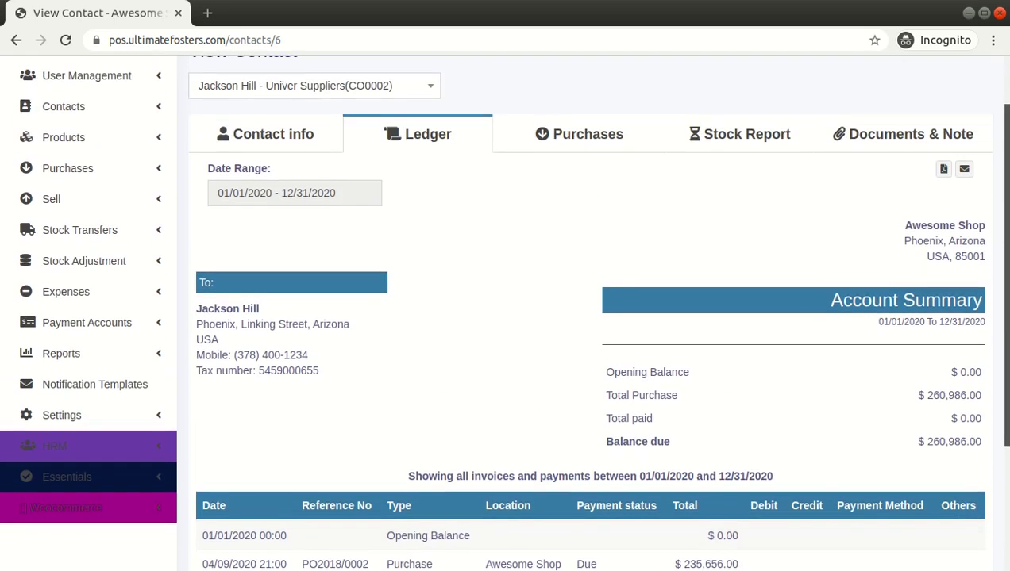
- Open the supplier's ledger as a PDF, and view the form for e-mailing the ledger without sending it
click(943, 170)
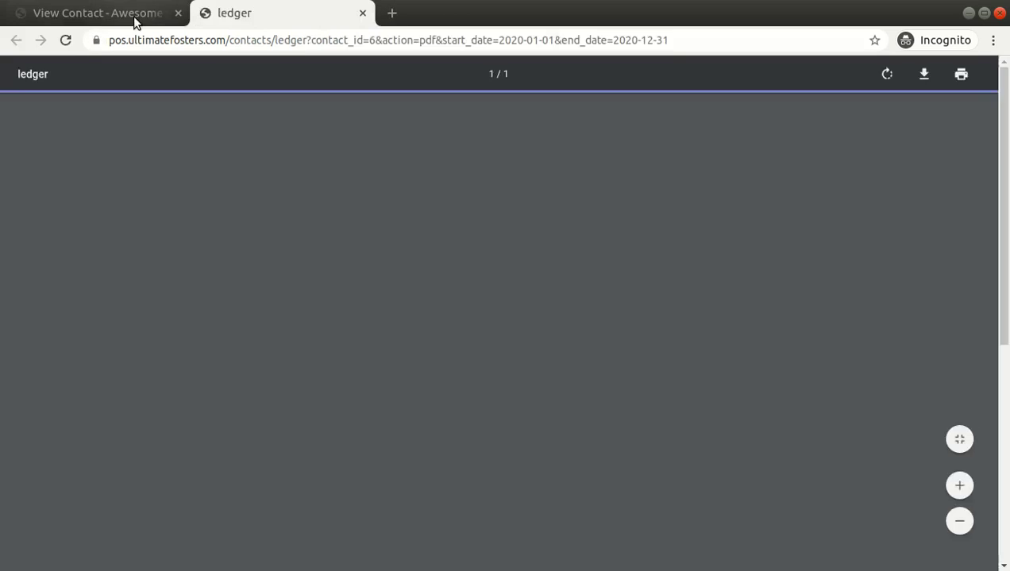
click(133, 16)
click(963, 169)
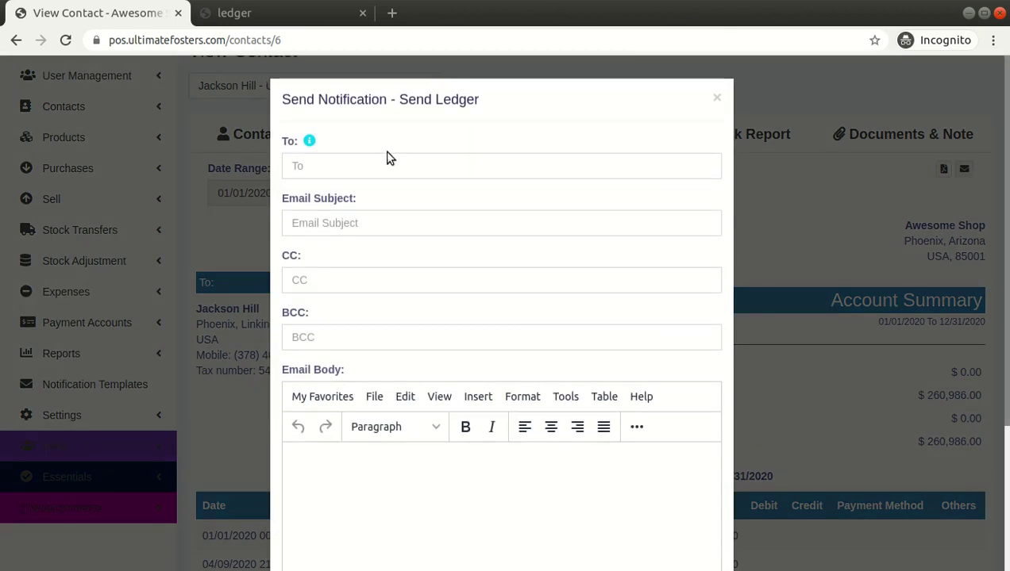
click(717, 100)
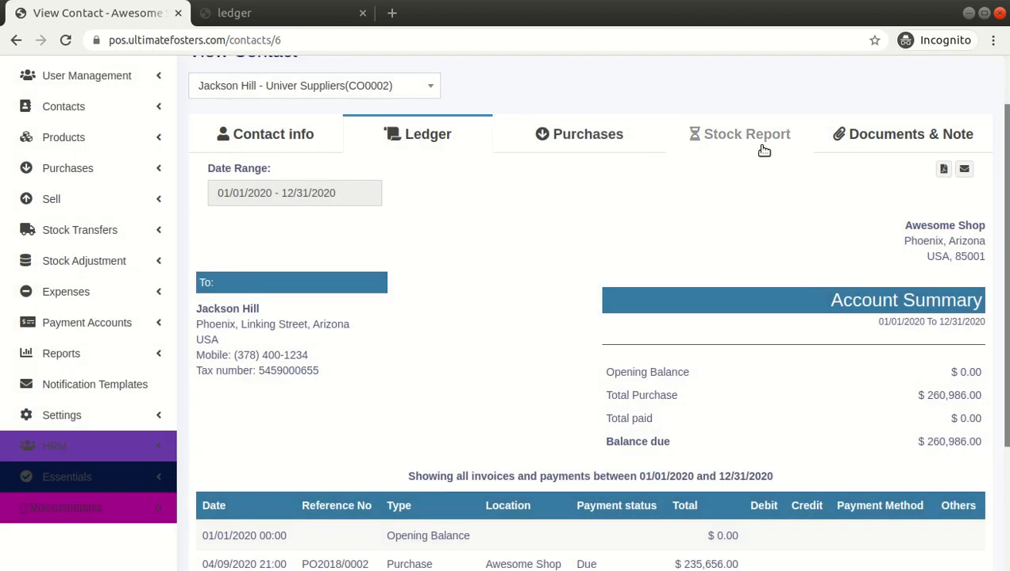
- Return to the supplier's contact info and check the contact selector without changing the selected supplier
scroll(301, 194, up, 1)
click(300, 192)
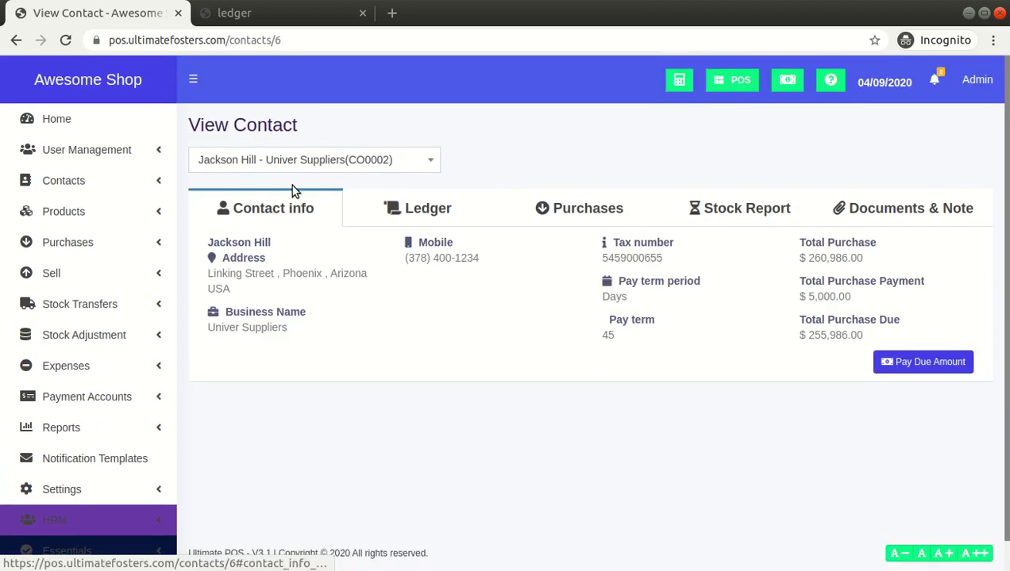
click(228, 162)
click(335, 136)
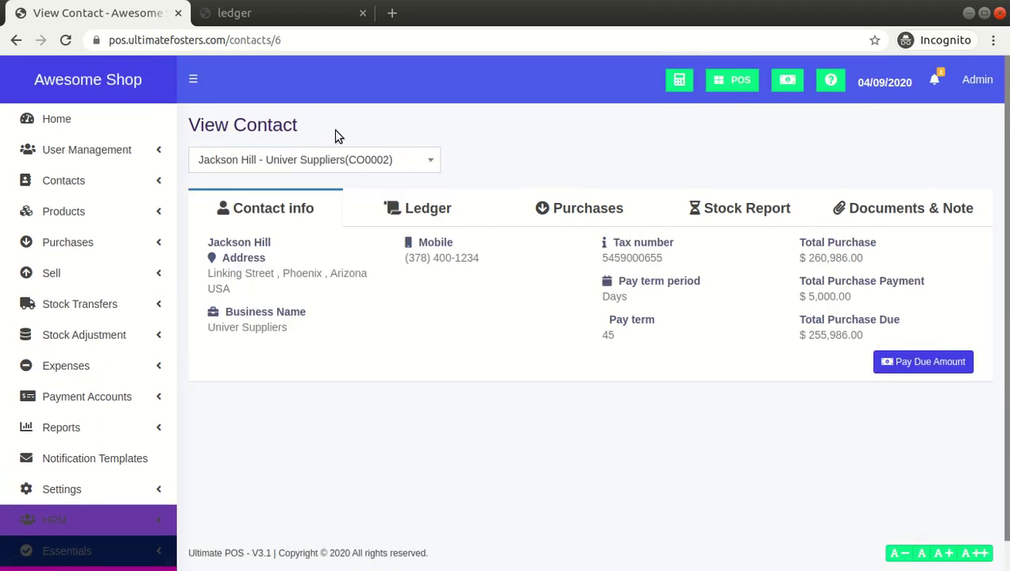
- Open the POS sale screen and filter its products by the Accessories category
click(78, 279)
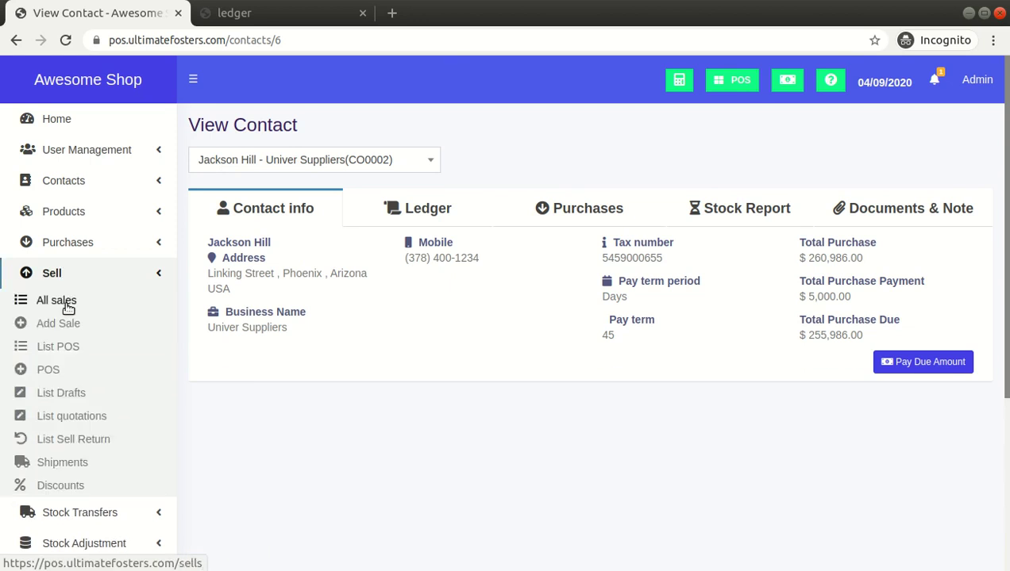
click(728, 86)
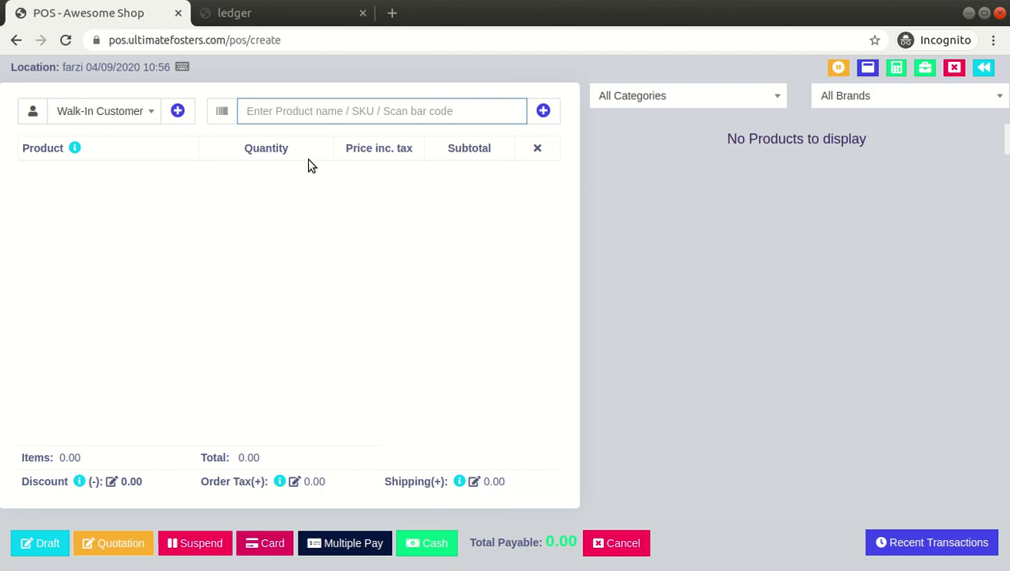
click(863, 101)
click(859, 100)
click(701, 96)
click(687, 175)
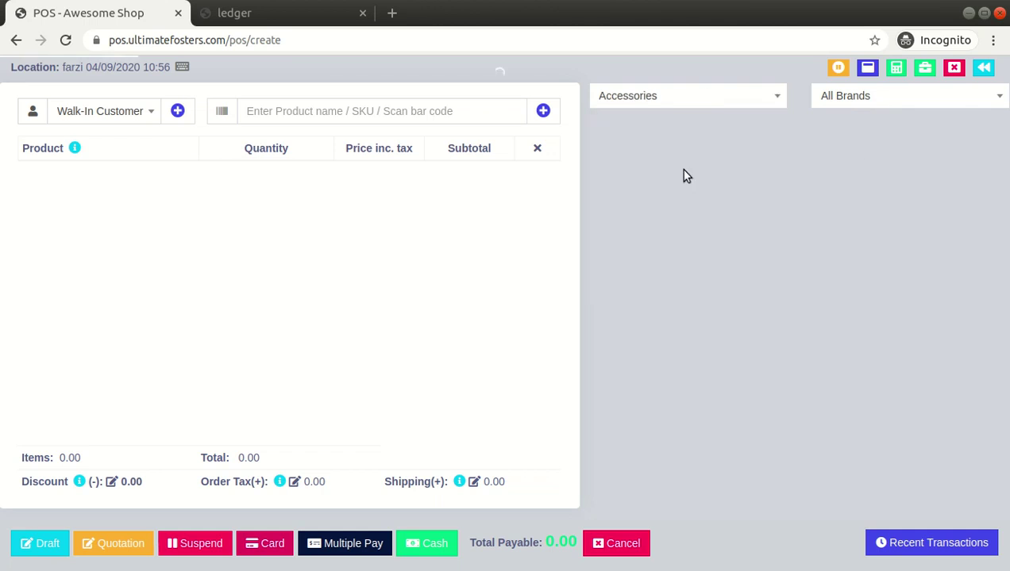
- Leave the POS sale screen and open the product list
click(982, 68)
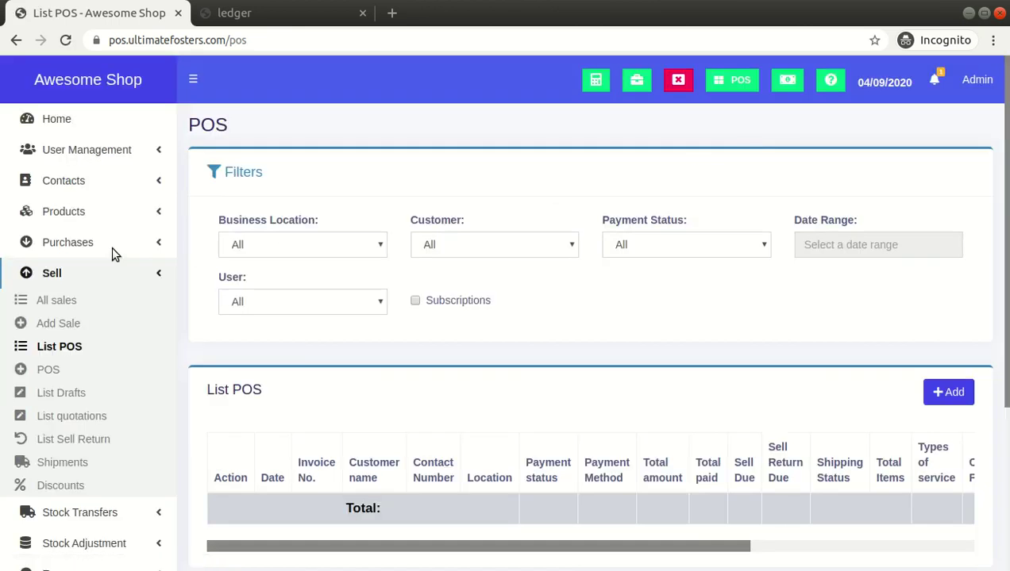
click(86, 214)
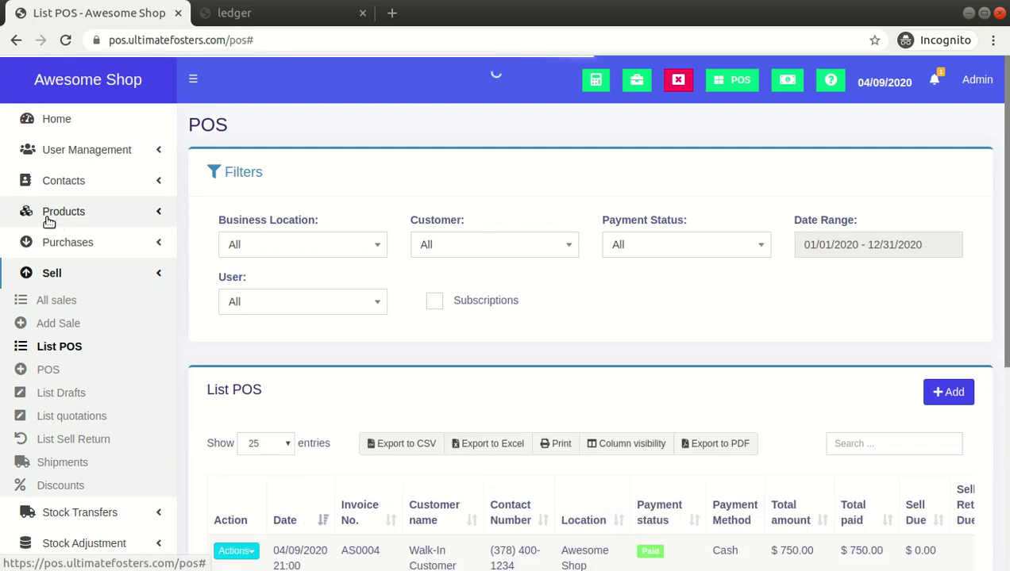
click(60, 240)
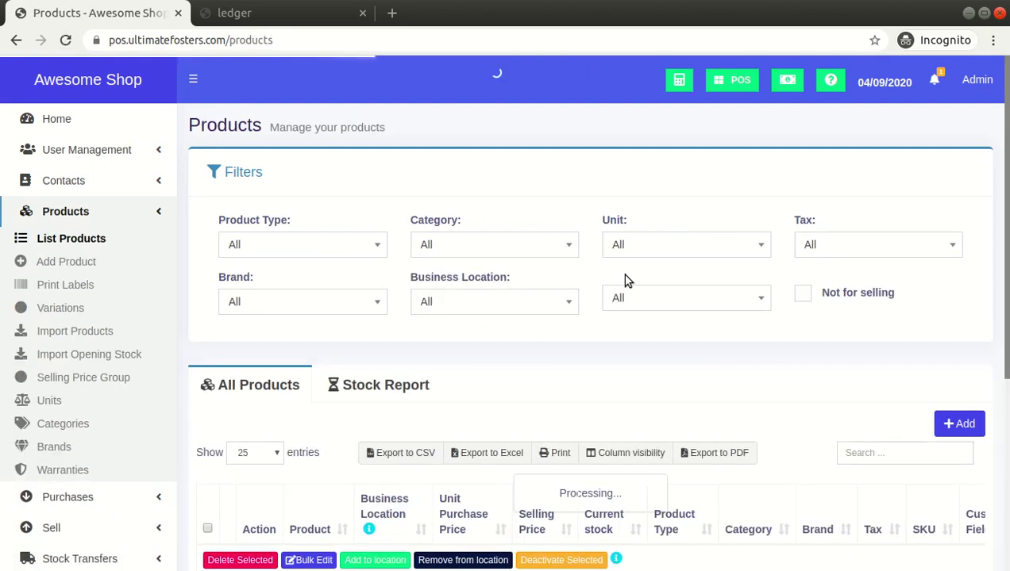
- Add the farzi business location to the Red Wine product, keeping Awesome Shop, and save the change
scroll(627, 279, down, 3)
scroll(627, 279, down, 3)
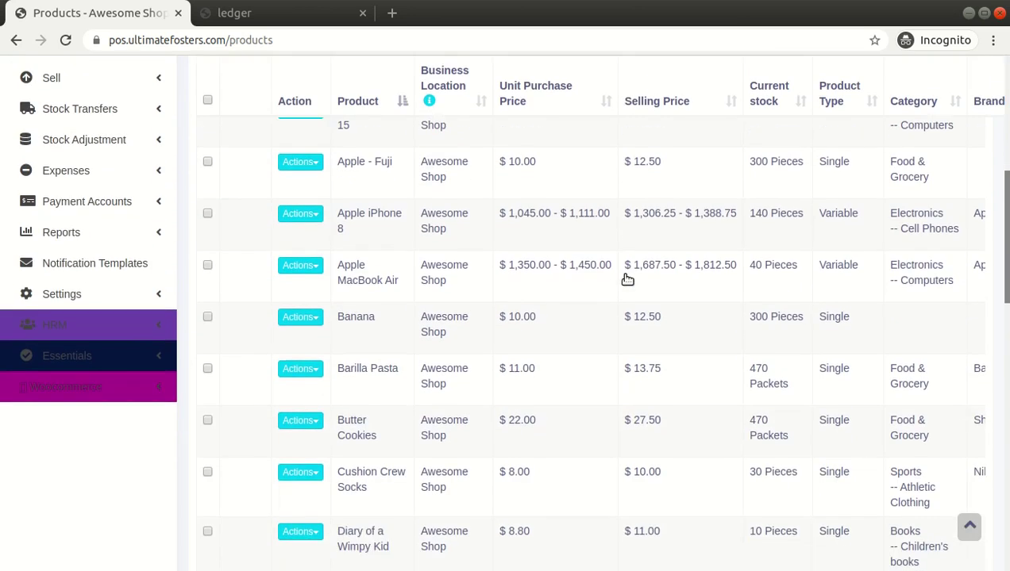
scroll(659, 279, up, 3)
drag(1006, 234, 1006, 547)
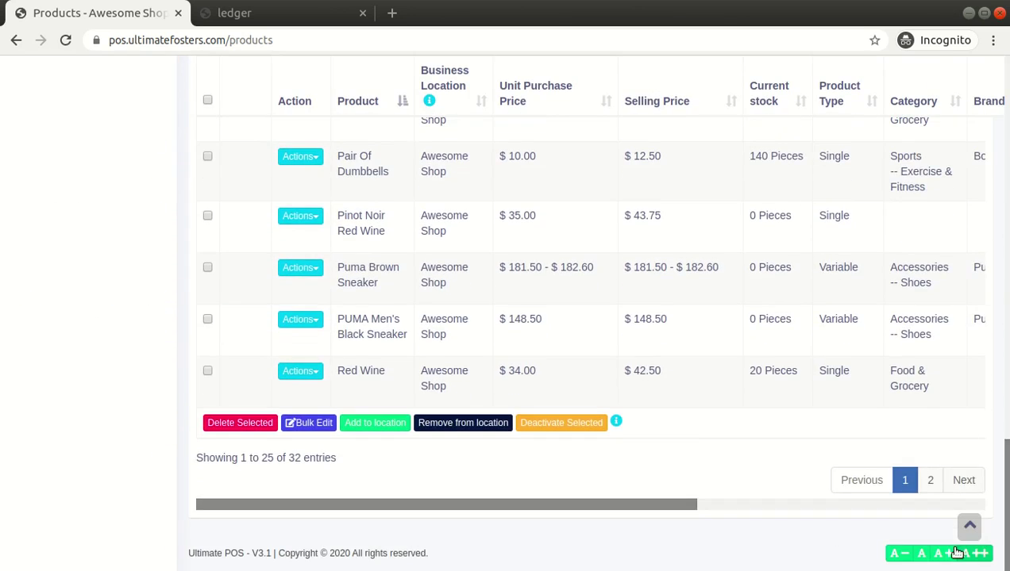
click(207, 370)
click(378, 426)
click(414, 167)
click(417, 210)
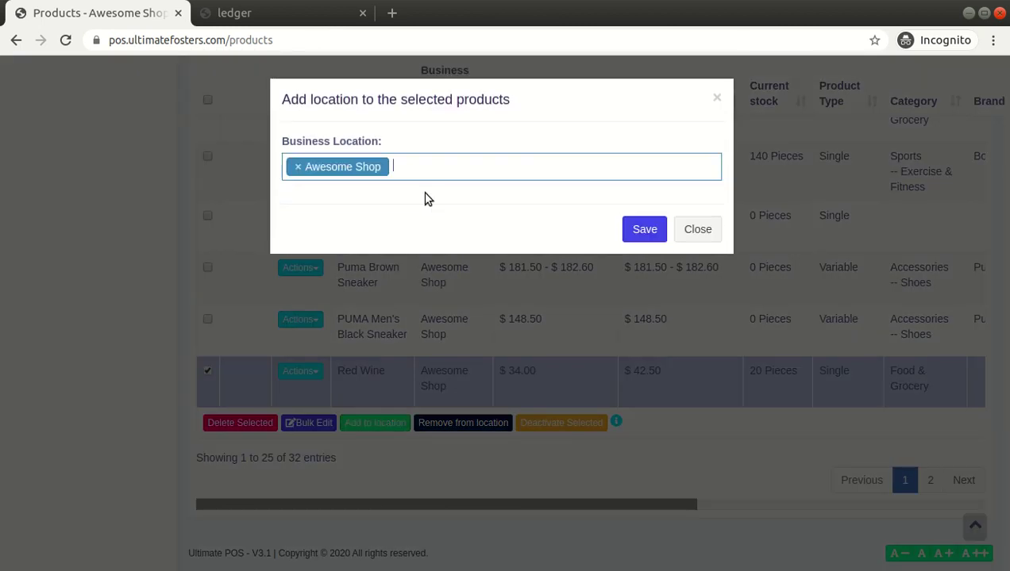
click(438, 166)
click(427, 240)
click(651, 229)
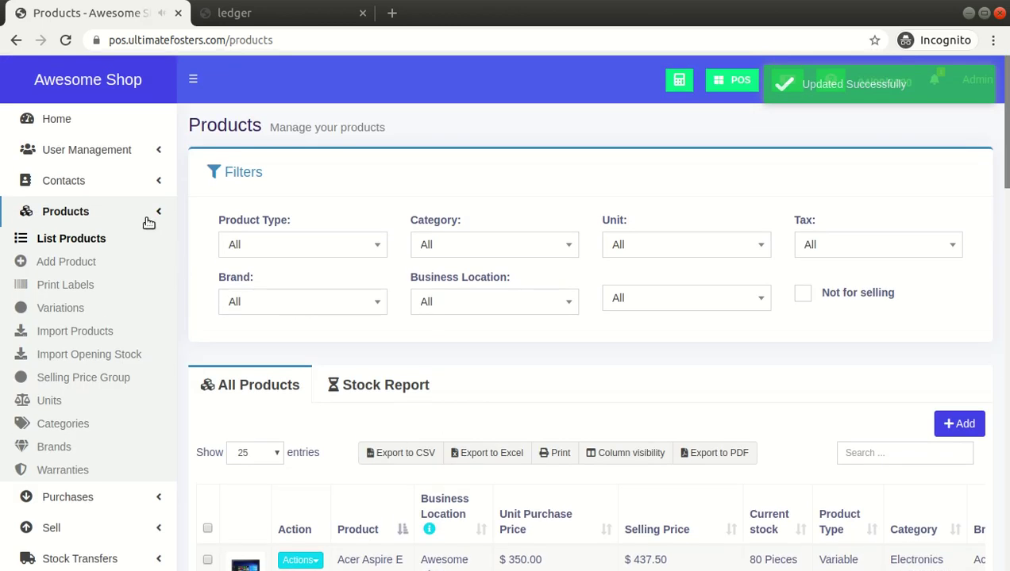
- Try to add Red Wine to a new POS sale at the farzi location
click(149, 215)
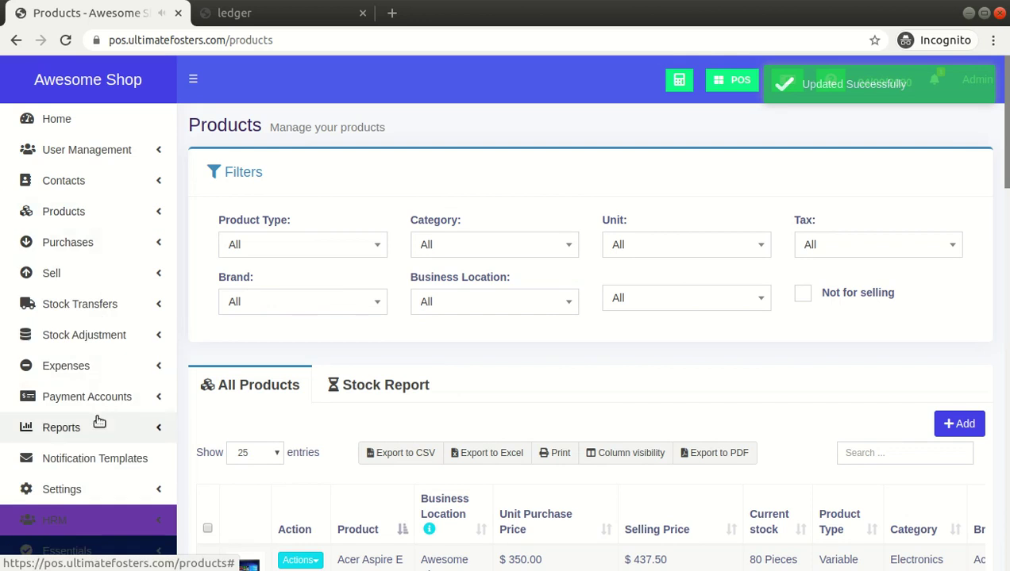
click(733, 88)
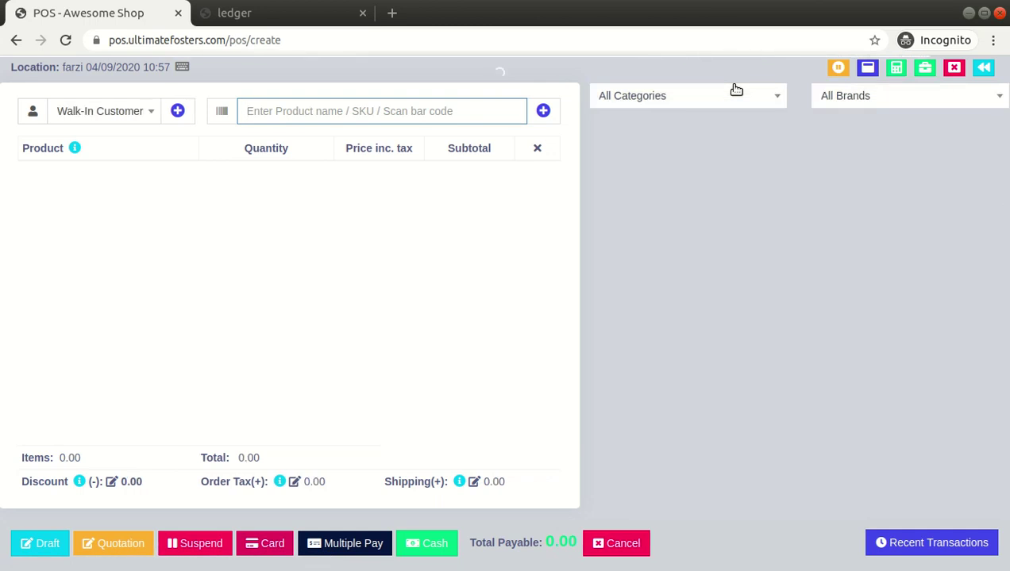
click(656, 164)
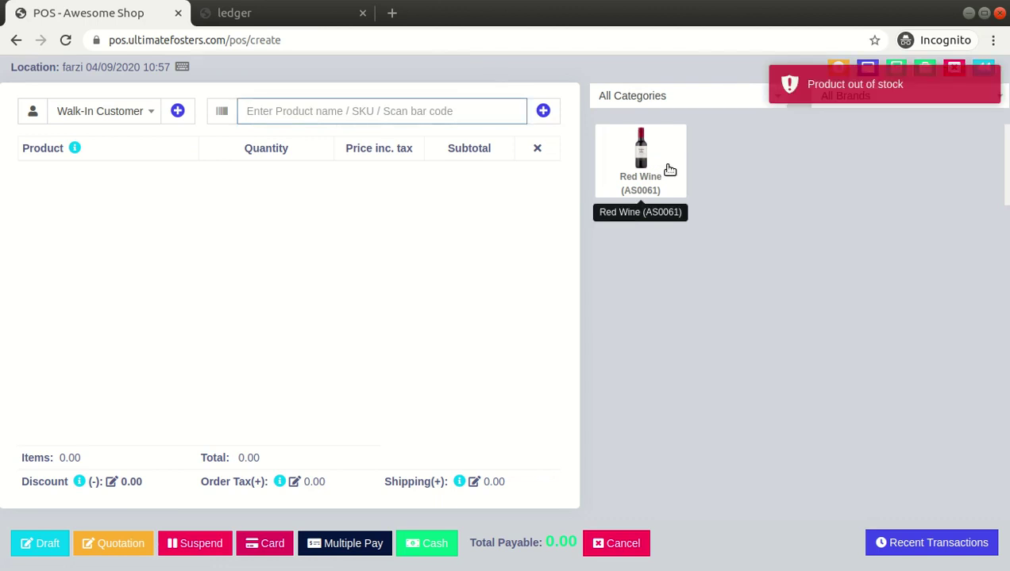
- Return to the product list and open the opening stock form for Red Wine
click(983, 67)
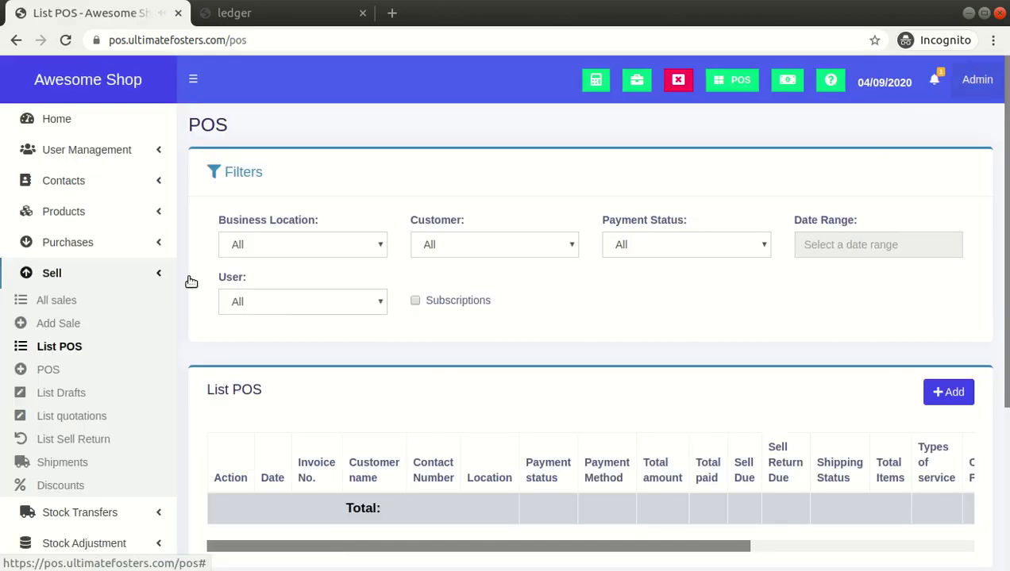
click(62, 221)
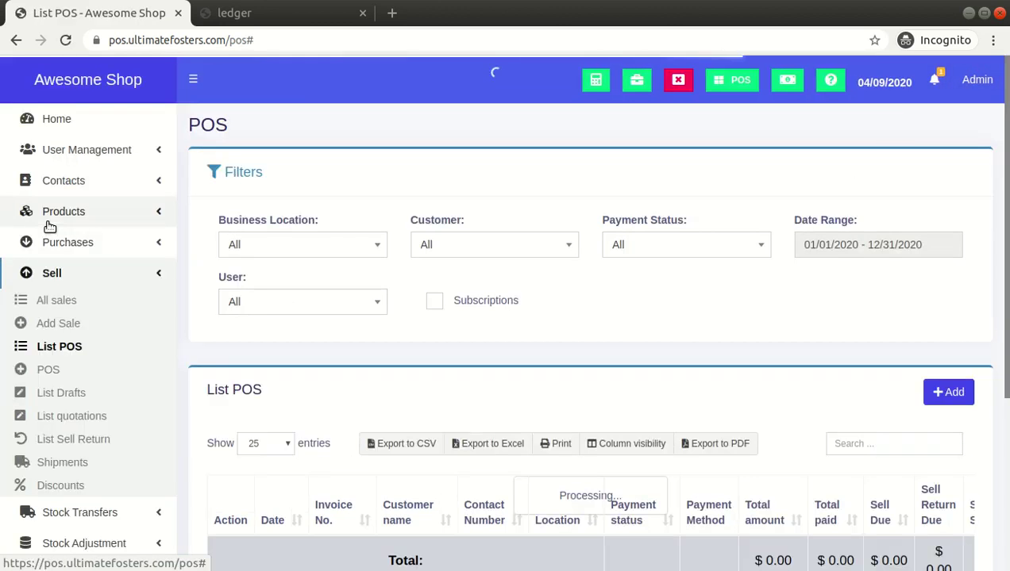
click(57, 242)
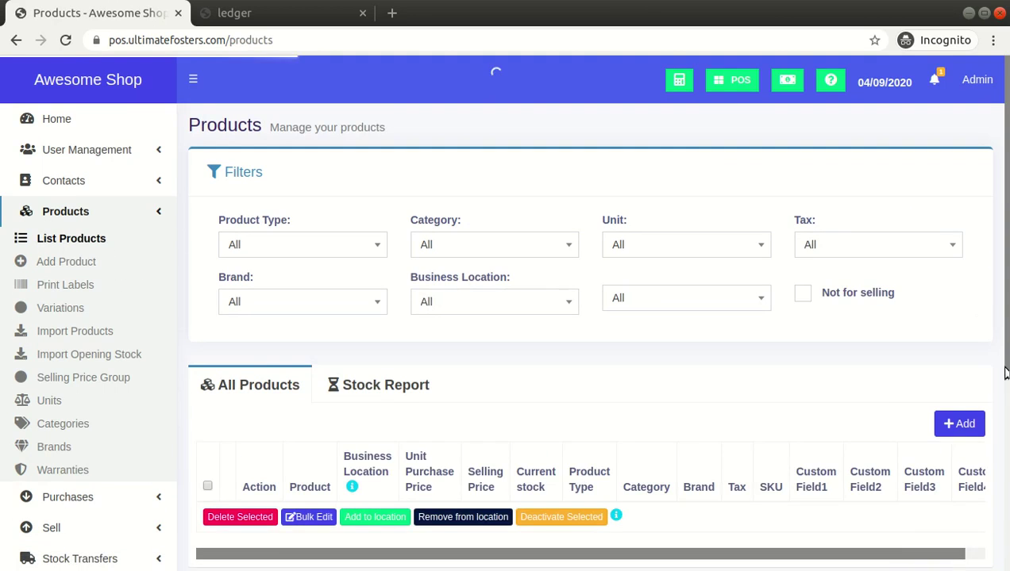
drag(1006, 377, 1001, 515)
scroll(917, 452, down, 15)
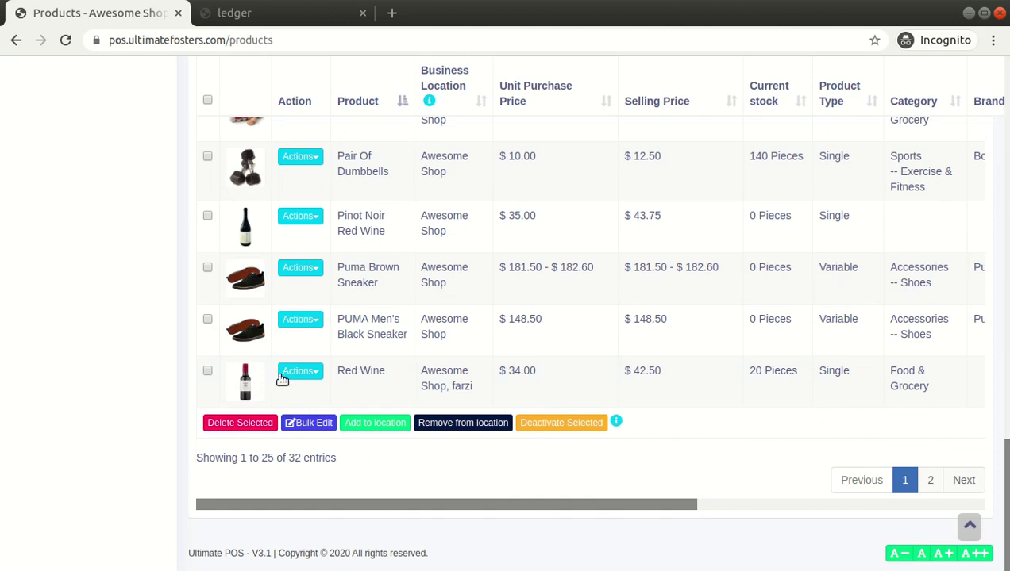
click(313, 384)
click(314, 502)
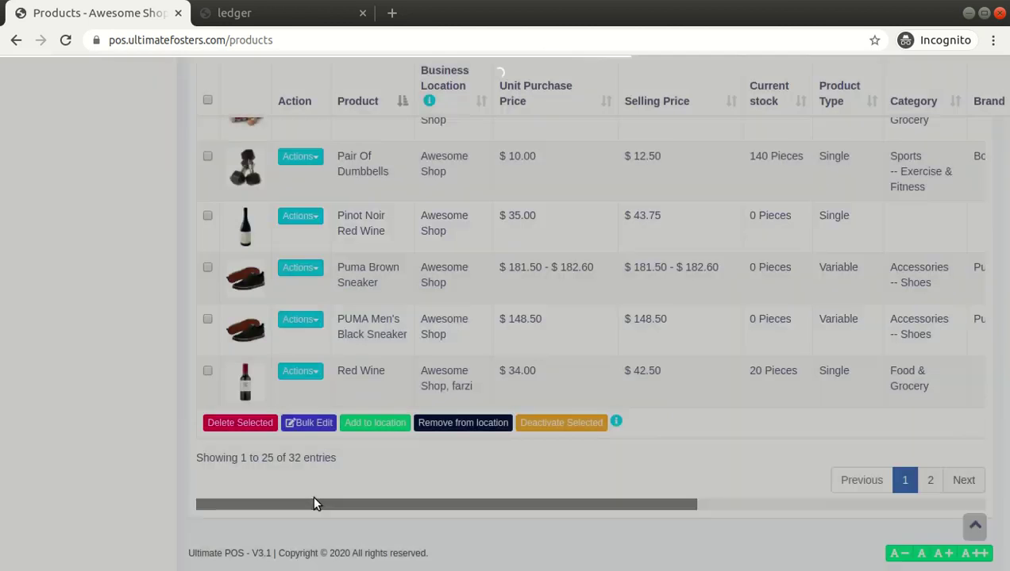
click(300, 371)
scroll(294, 381, down, 1)
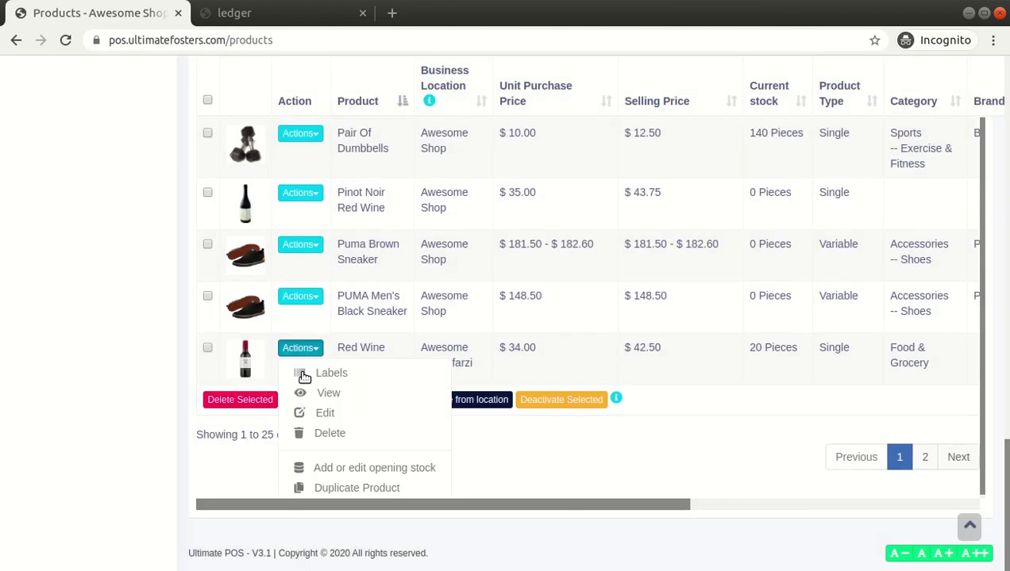
click(355, 467)
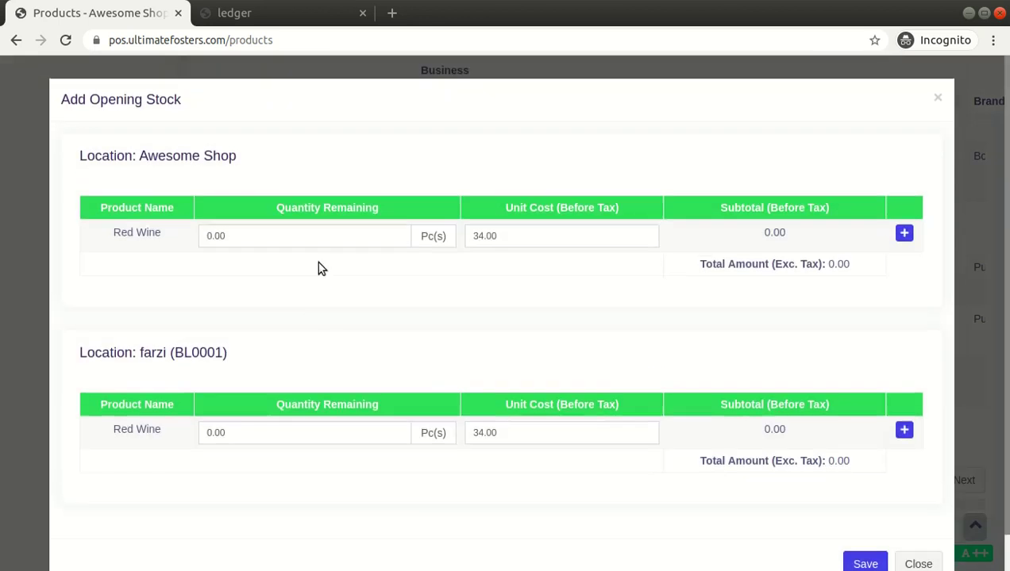
- Set Red Wine's opening stock quantity to 100 for both Awesome Shop and farzi, and save it
click(311, 235)
text(1)
key(Tab)
click(289, 430)
text(100)
key(Tab)
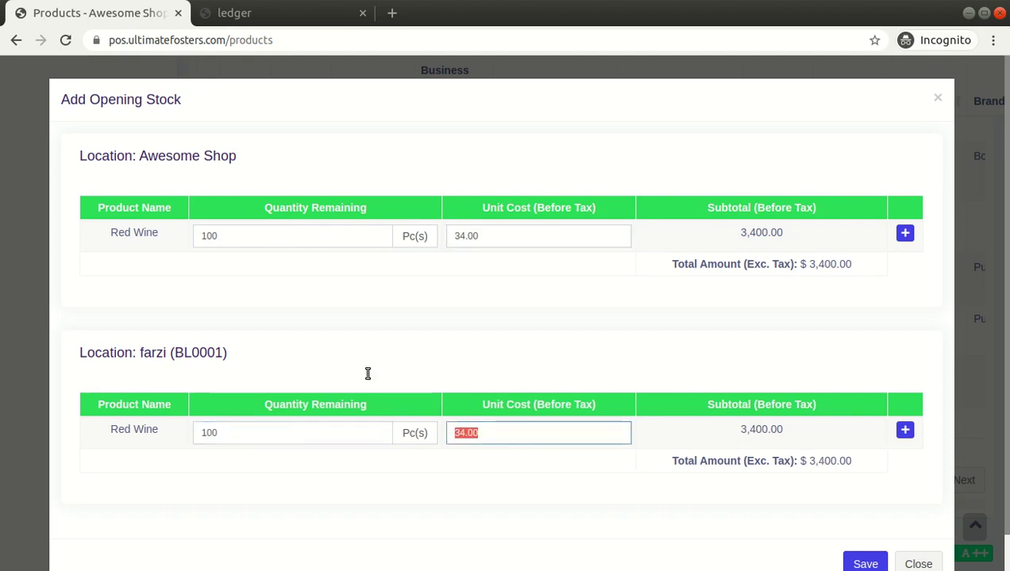
click(866, 564)
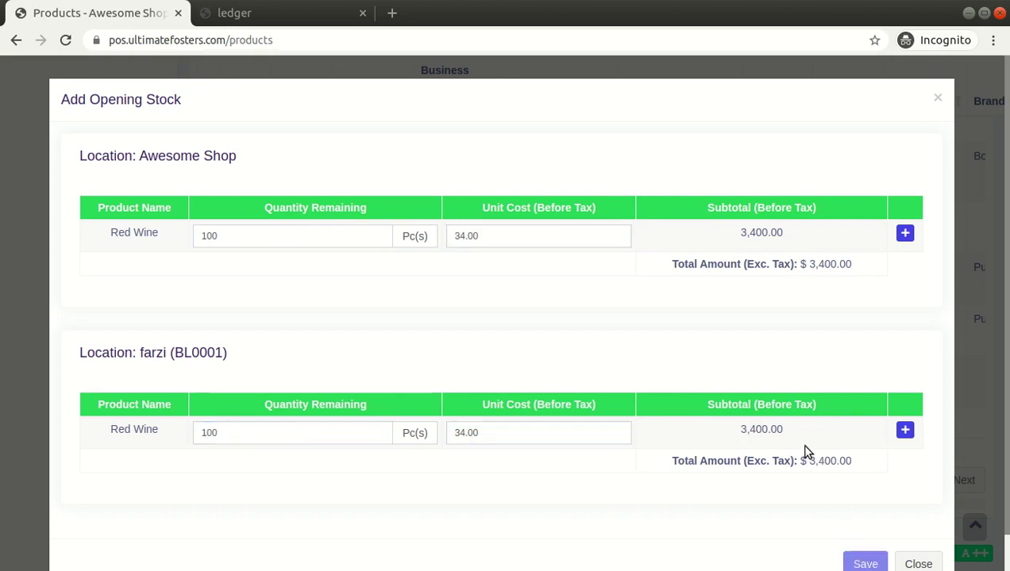
- Start a new POS sale for the walk-in customer and add one Red Wine
scroll(769, 282, up, 15)
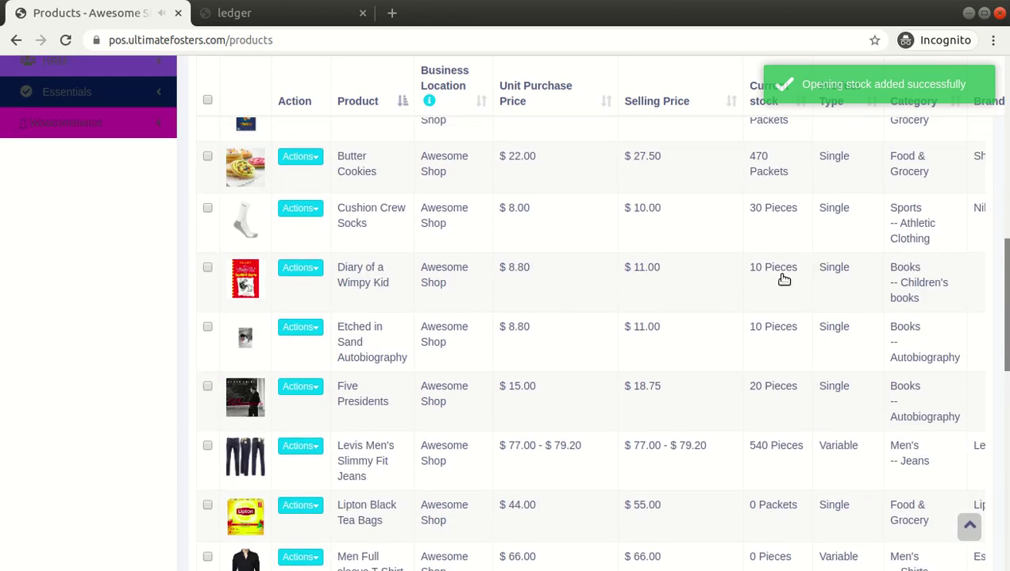
scroll(835, 129, up, 3)
click(735, 80)
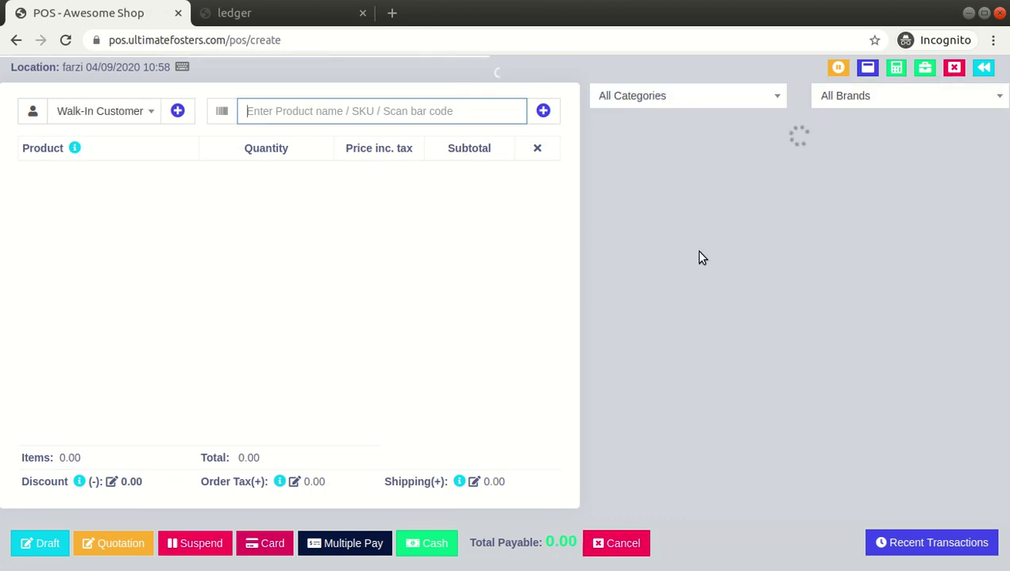
click(660, 179)
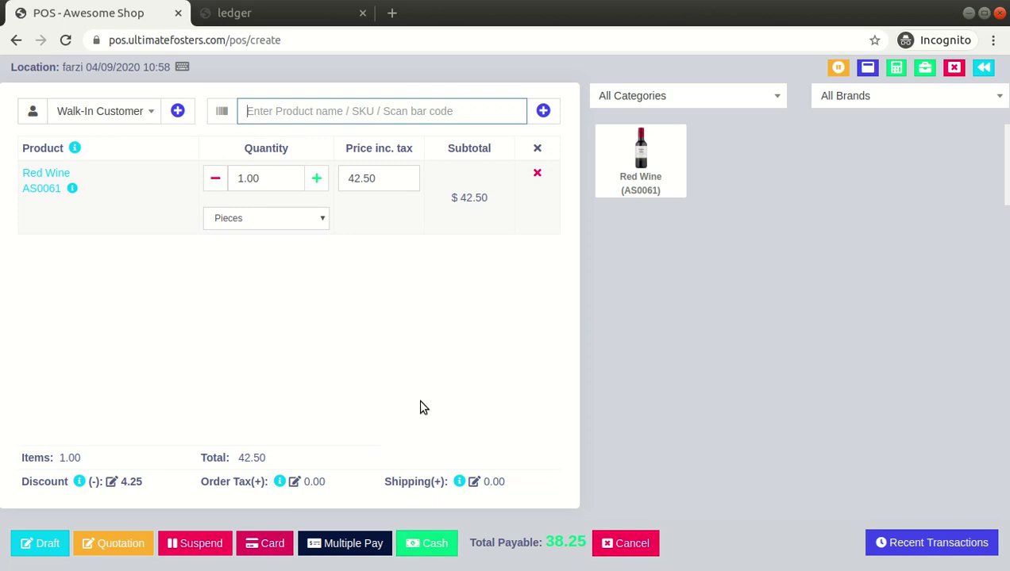
- Split the sale's payment into 10 in cash and a second payment row covering the remaining amount by card
click(351, 547)
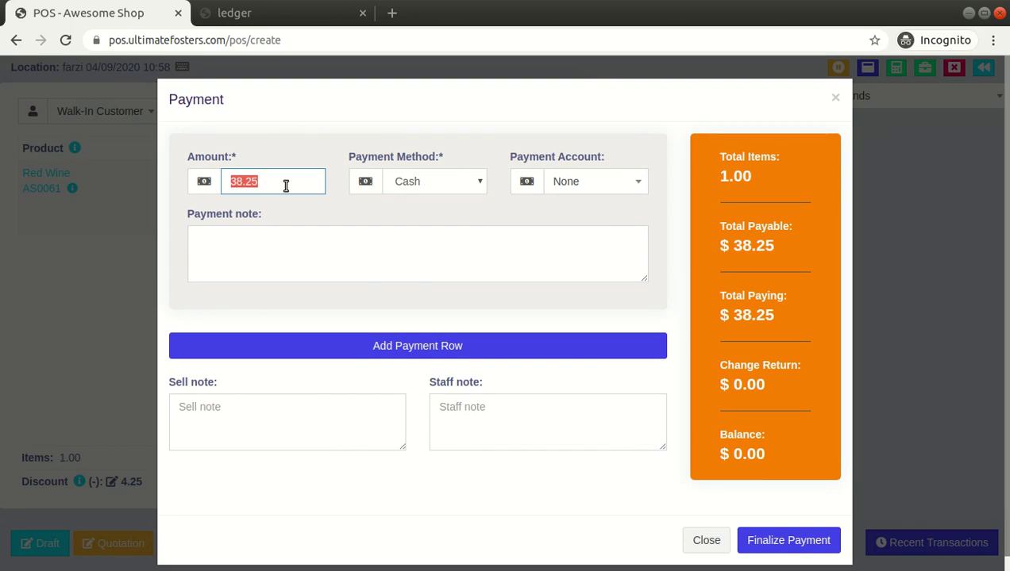
text(2)
key(BackSpace)
text(10)
key(Tab)
key(Tab)
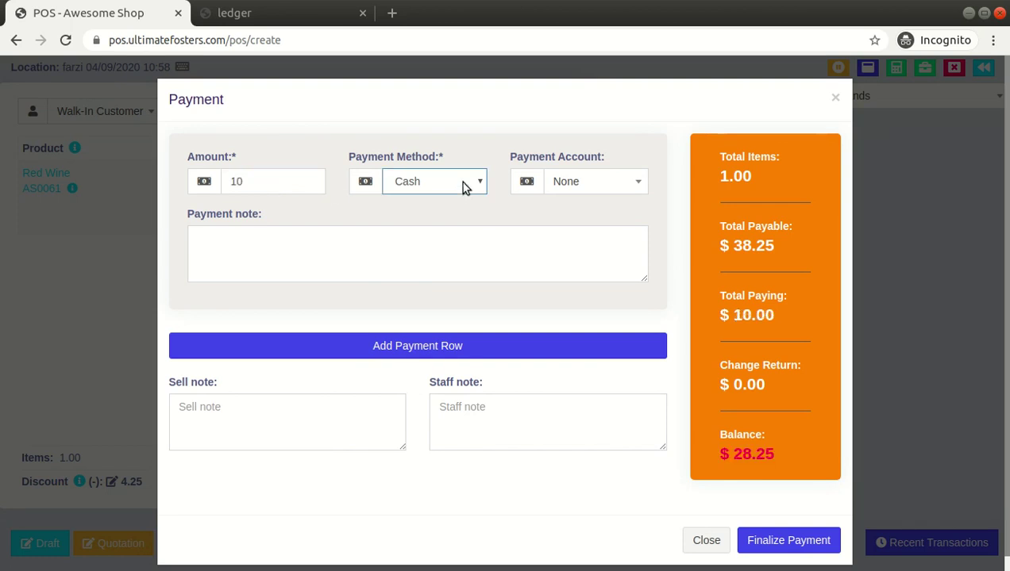
click(354, 350)
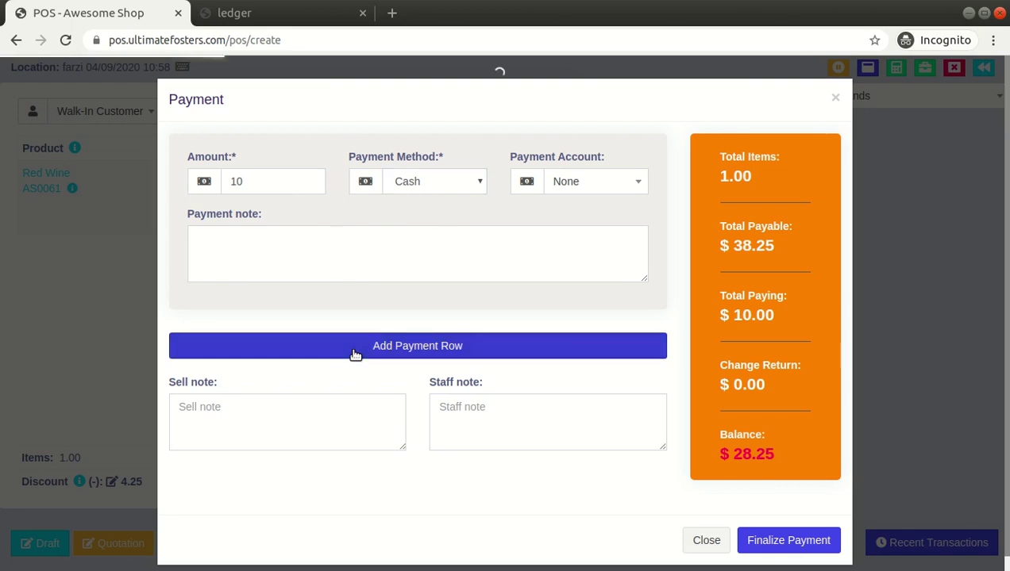
key(Tab)
key(Down)
scroll(442, 476, down, 3)
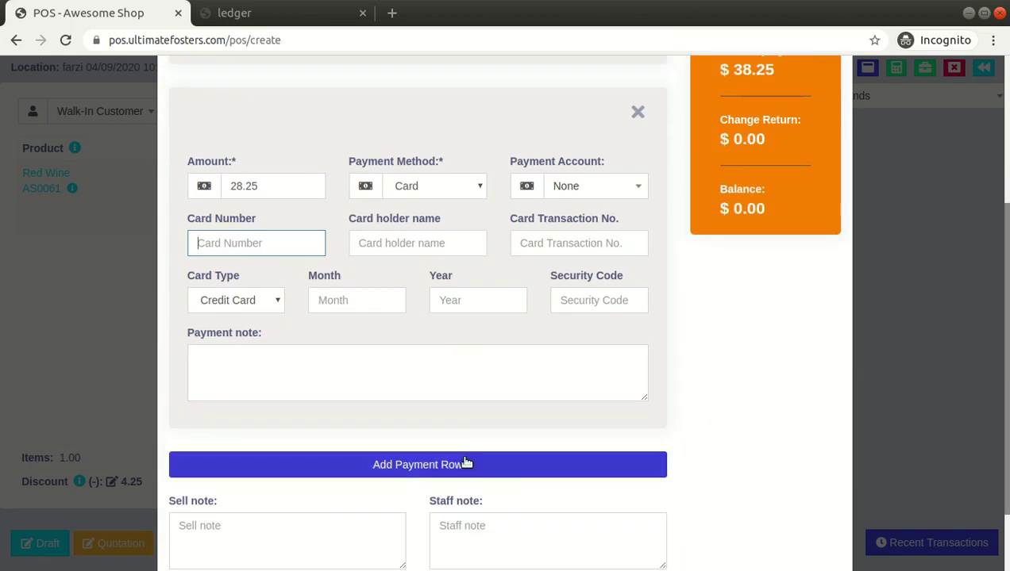
- Examine the total payable, total paying, change return and balance in the payment summary, and close the payment form
scroll(699, 470, up, 3)
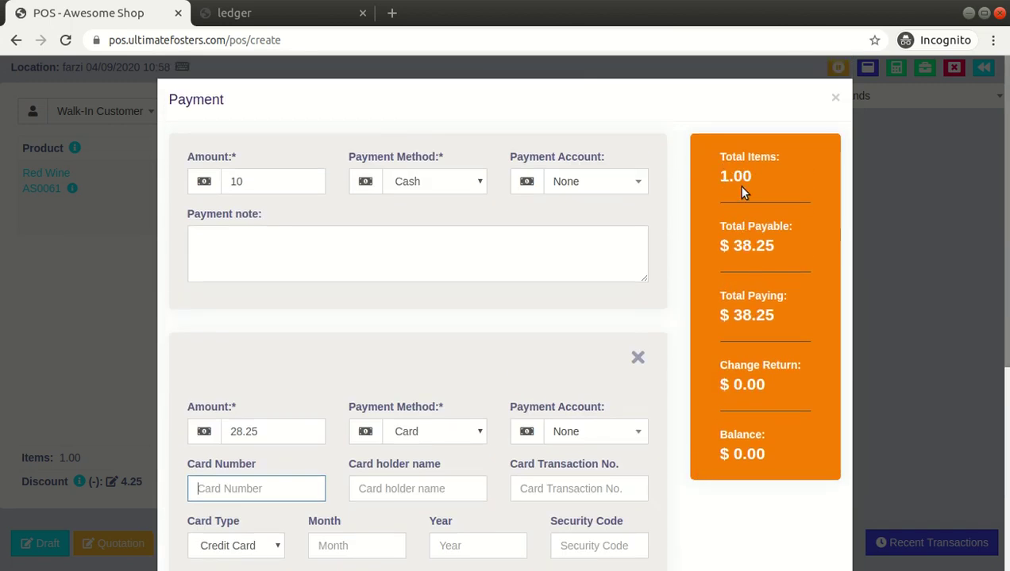
drag(720, 228, 791, 228)
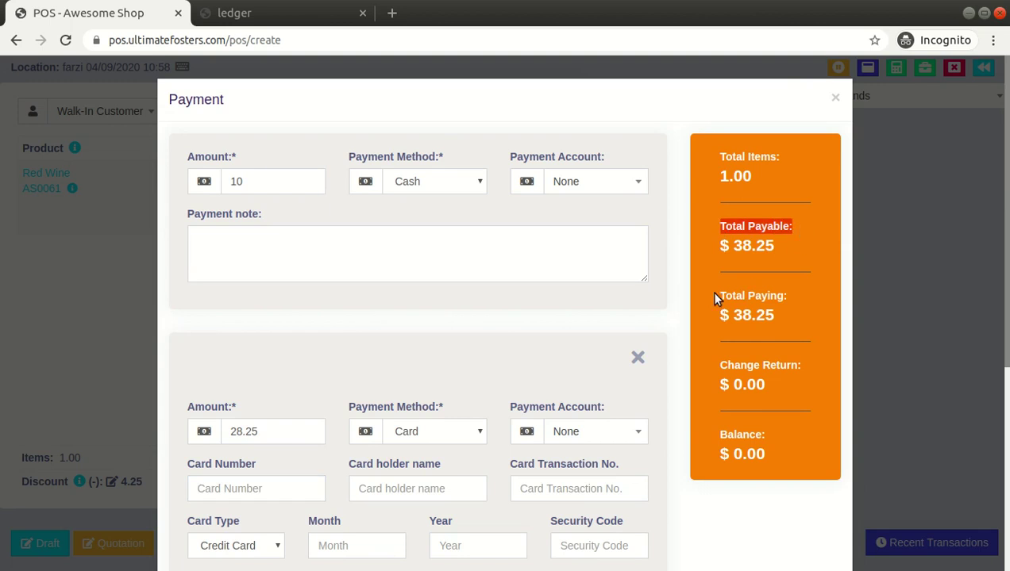
drag(714, 296, 781, 298)
drag(723, 367, 805, 366)
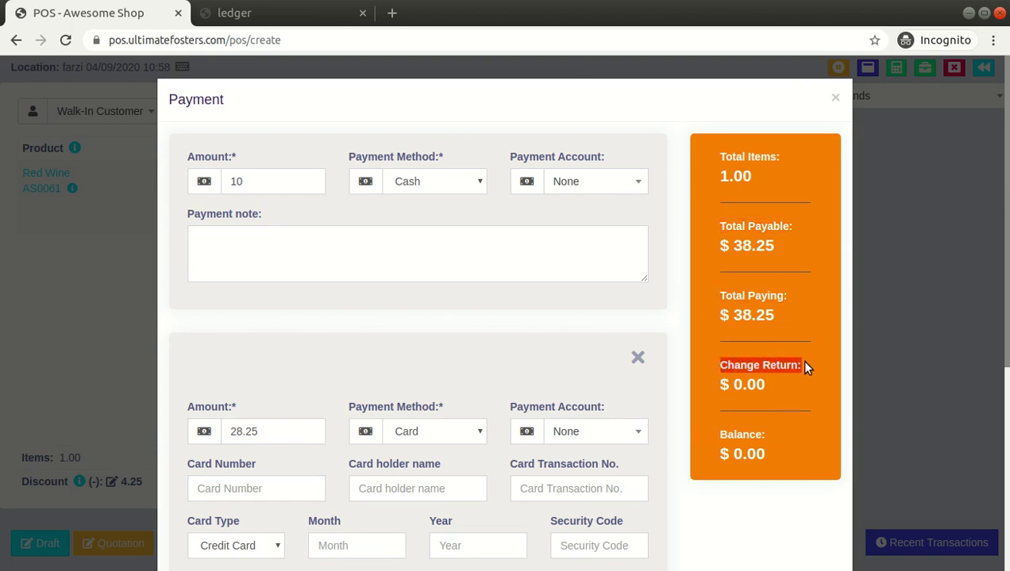
drag(717, 435, 781, 438)
scroll(805, 429, down, 2)
click(889, 366)
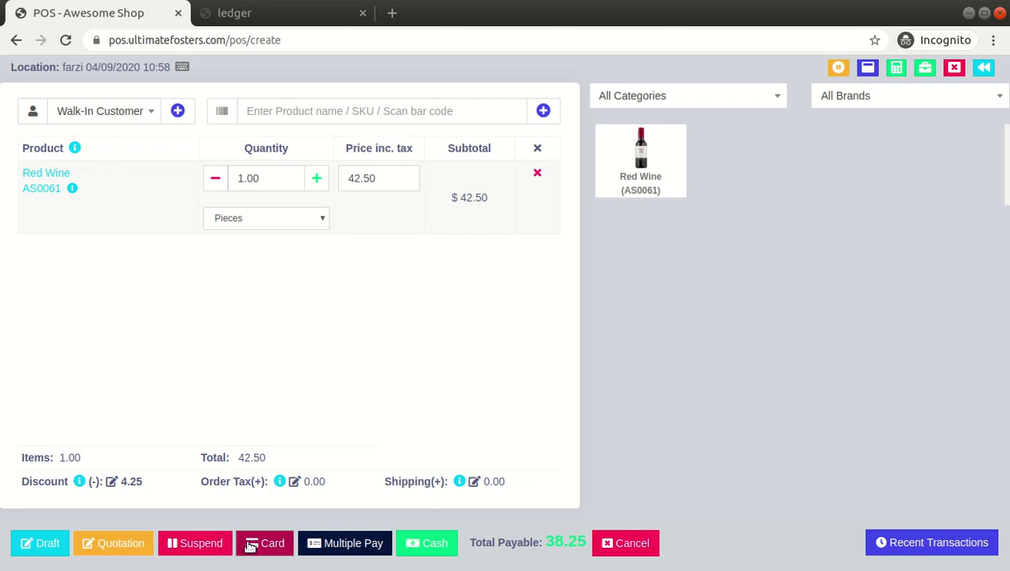
- Reopen the sale's multiple payment form and remove the card payment row
click(354, 543)
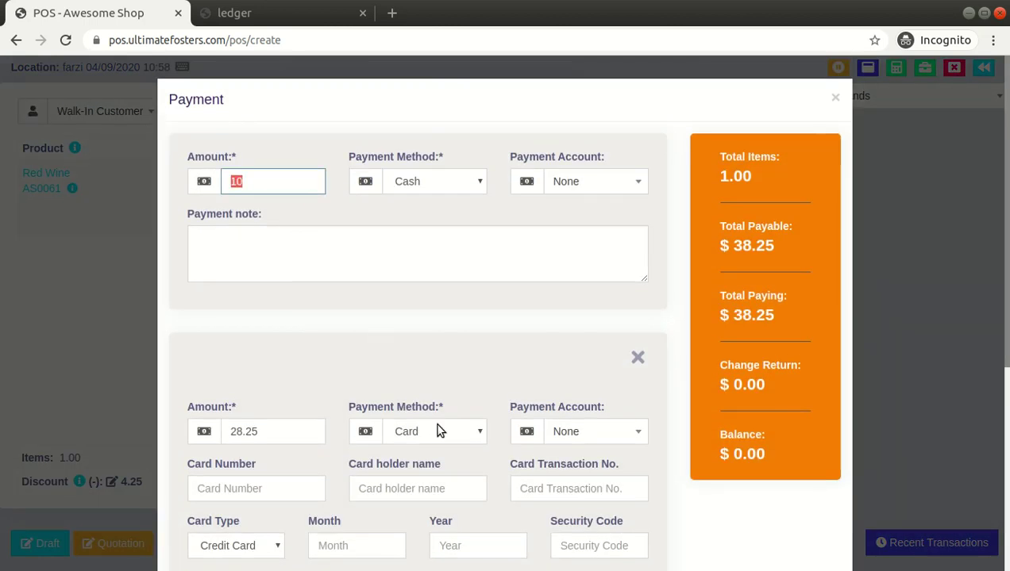
scroll(435, 426, down, 2)
click(639, 197)
click(666, 390)
- Set the cash payment amount to 0 and finalize the sale as unpaid, accepting the amount shortfall
click(299, 187)
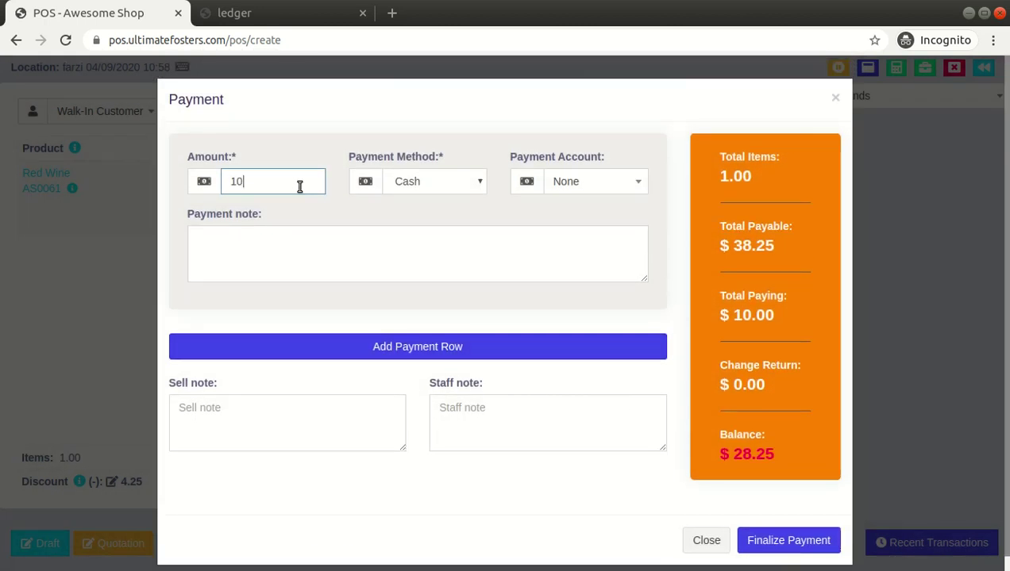
key(BackSpace)
key(BackSpace)
text(0)
key(Tab)
click(609, 173)
click(610, 173)
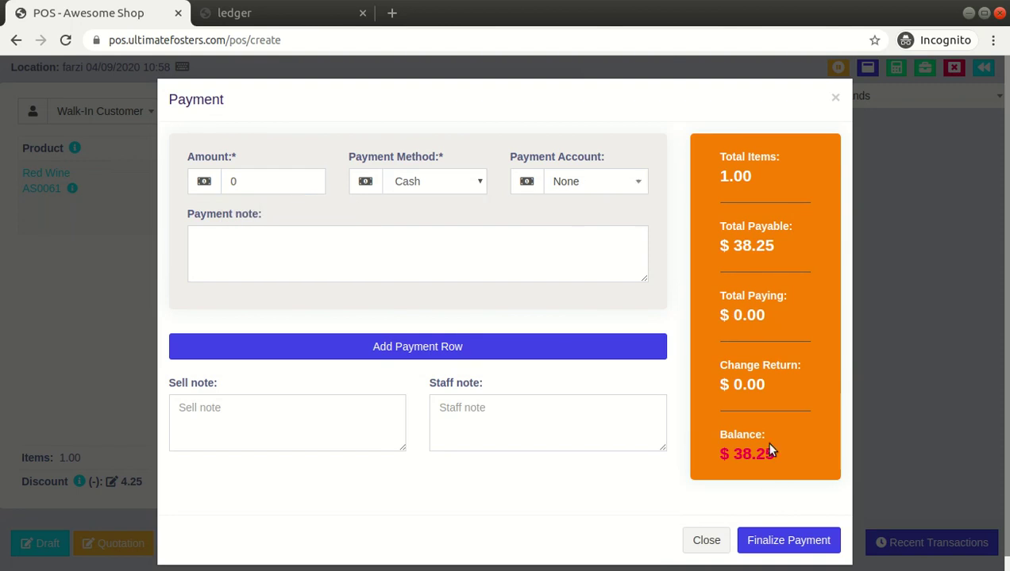
click(776, 541)
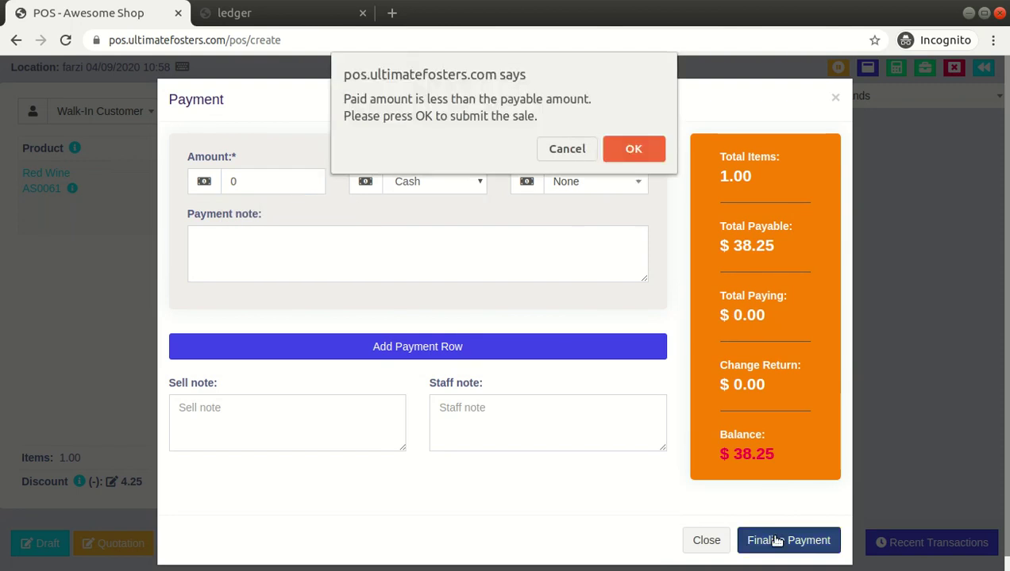
click(639, 147)
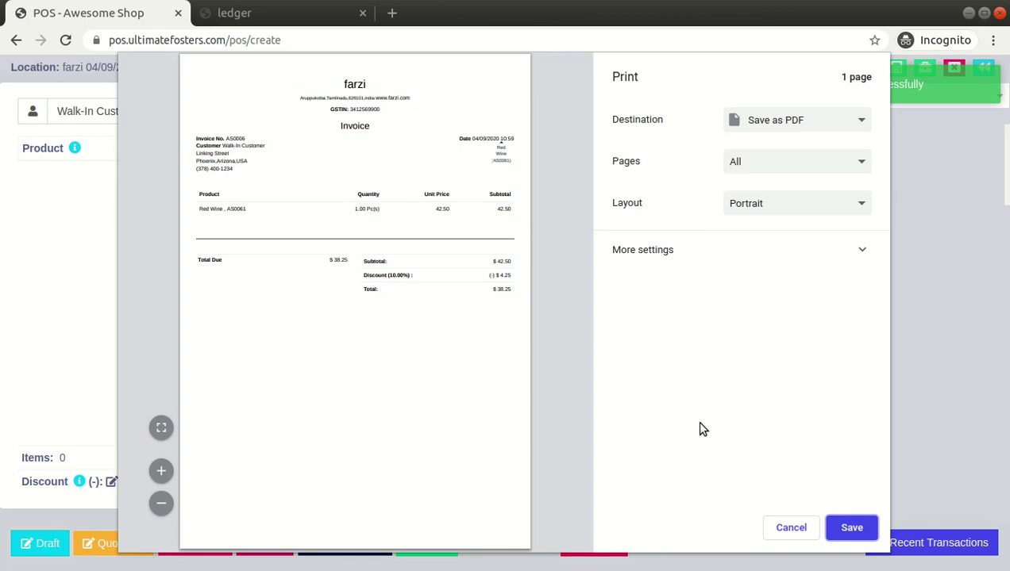
- Dismiss the invoice print dialog and view the payments of the due farzi sale from the POS sales list
click(776, 527)
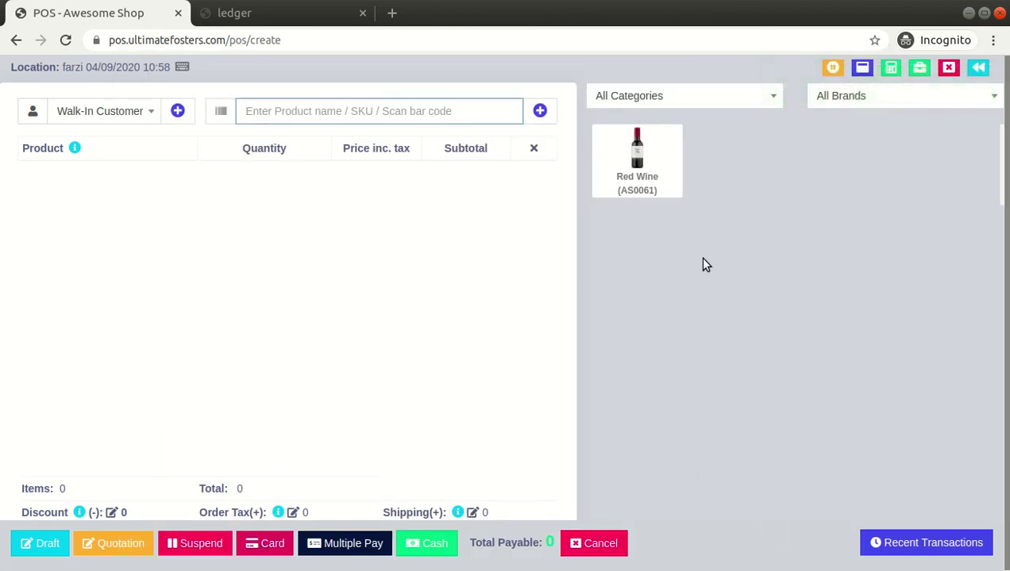
click(975, 69)
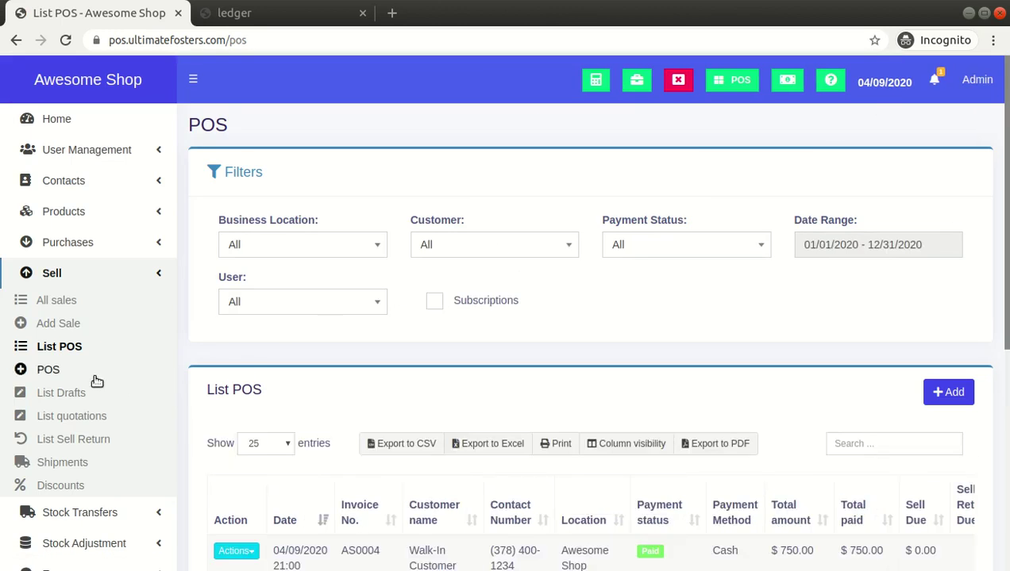
scroll(218, 362, down, 5)
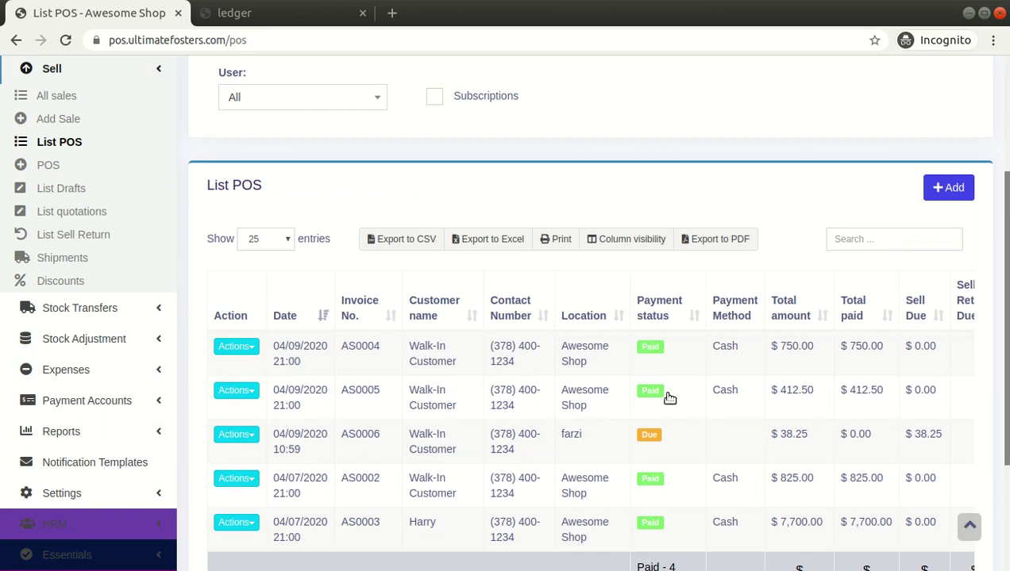
scroll(669, 398, down, 1)
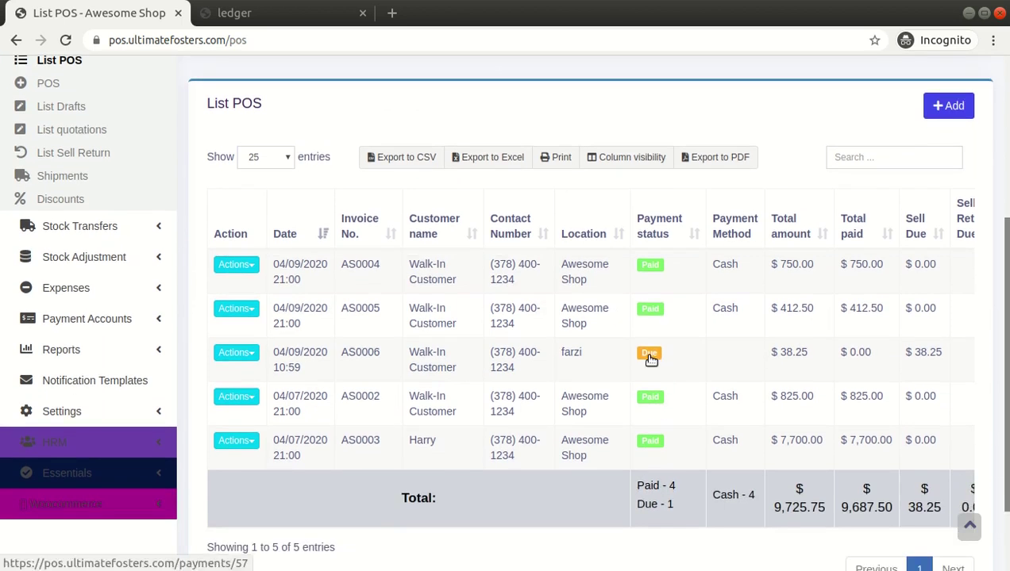
click(650, 354)
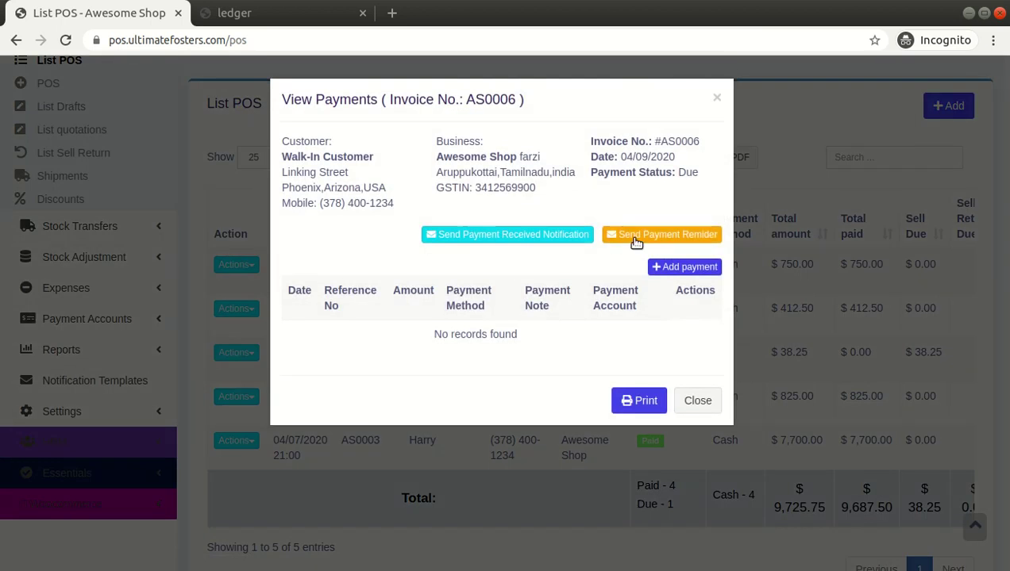
- Add a payment to the due farzi sale and save it
click(691, 270)
click(397, 254)
click(635, 523)
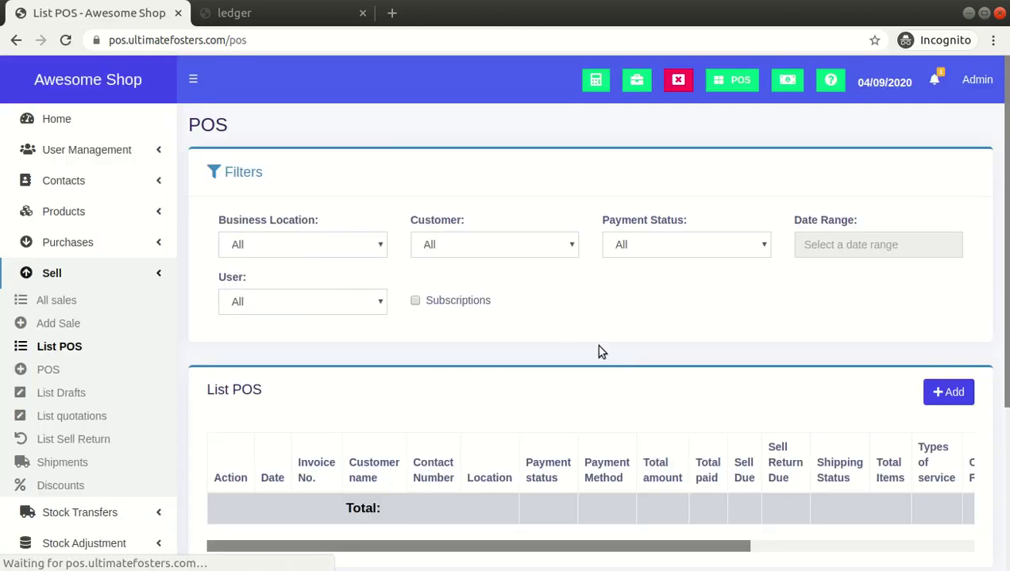
- Open the customers list and examine the actions available for the first customer
click(117, 275)
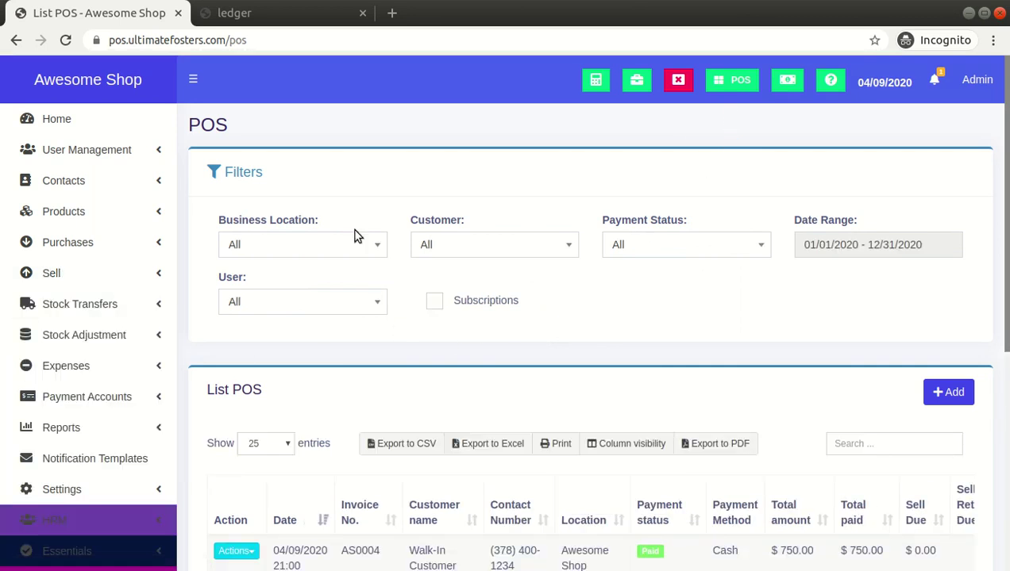
click(81, 213)
click(91, 184)
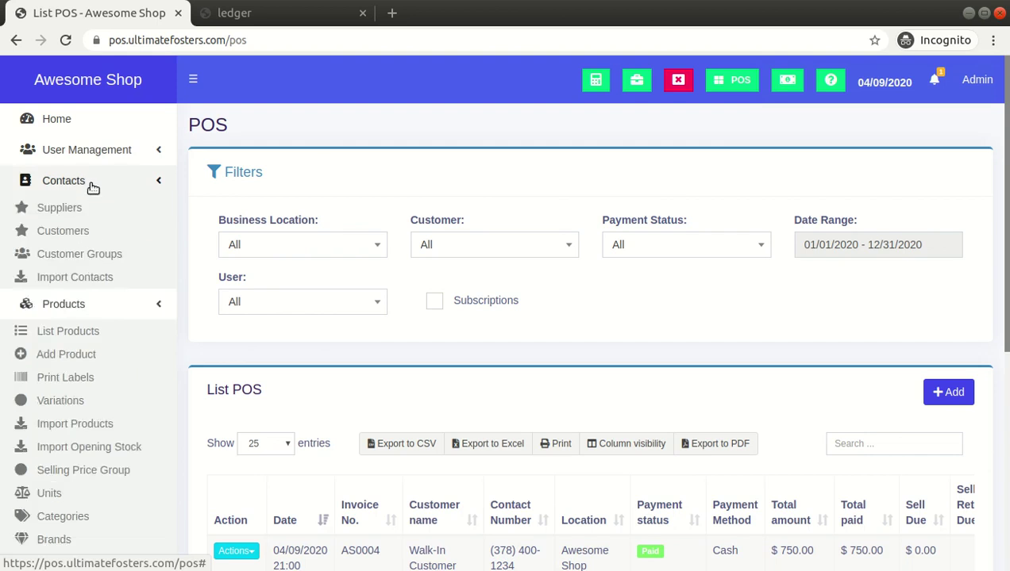
click(80, 238)
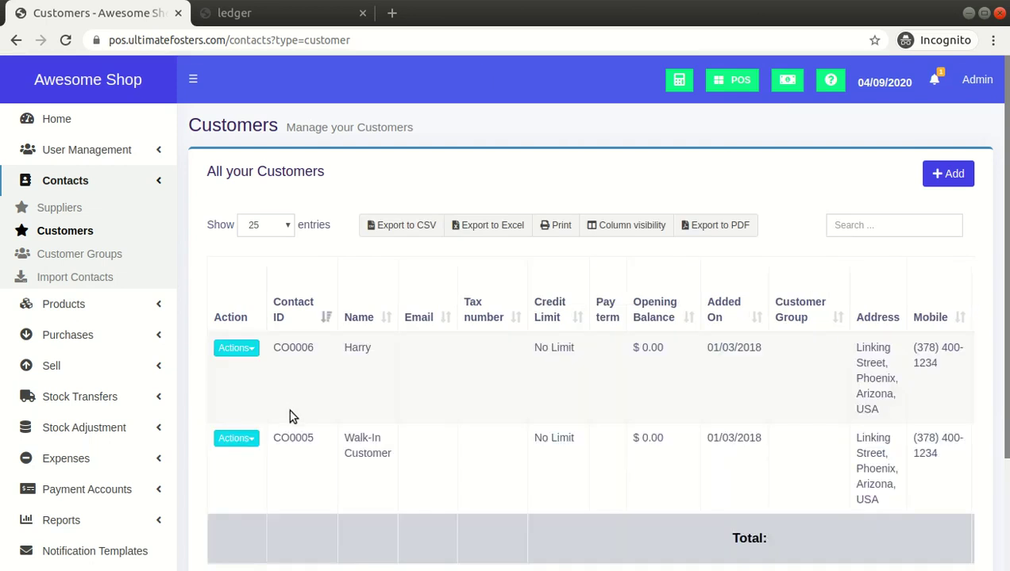
scroll(292, 406, down, 2)
scroll(293, 405, down, 1)
click(236, 227)
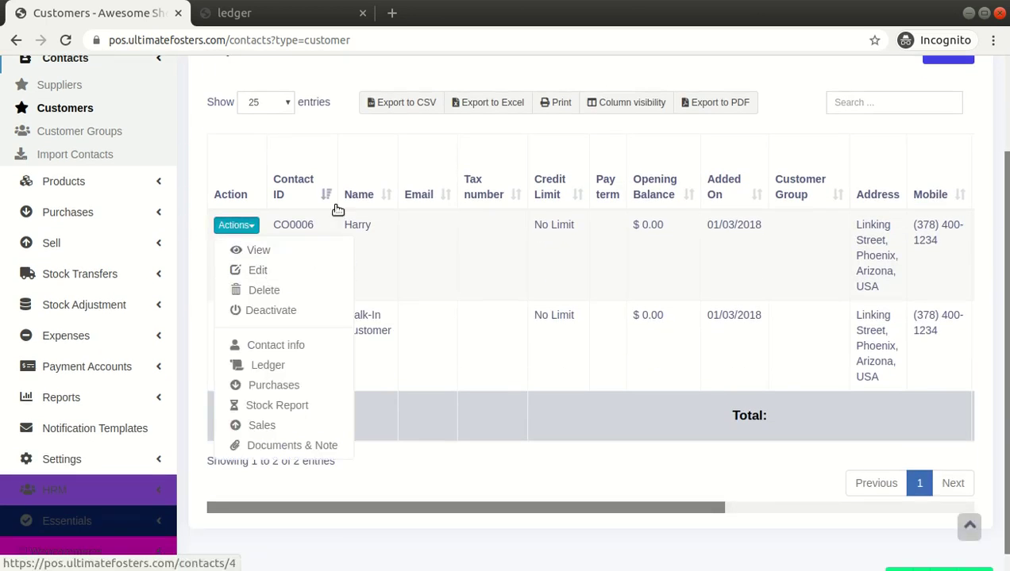
click(303, 123)
scroll(303, 121, up, 3)
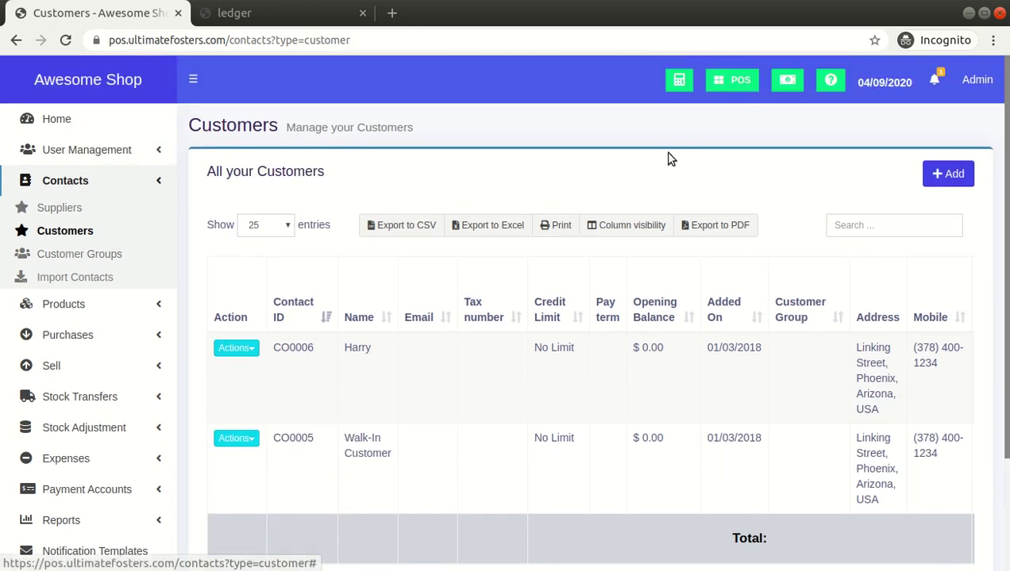
- Start a new POS sale of one Red Wine and set its cash payment amount to 0
click(722, 82)
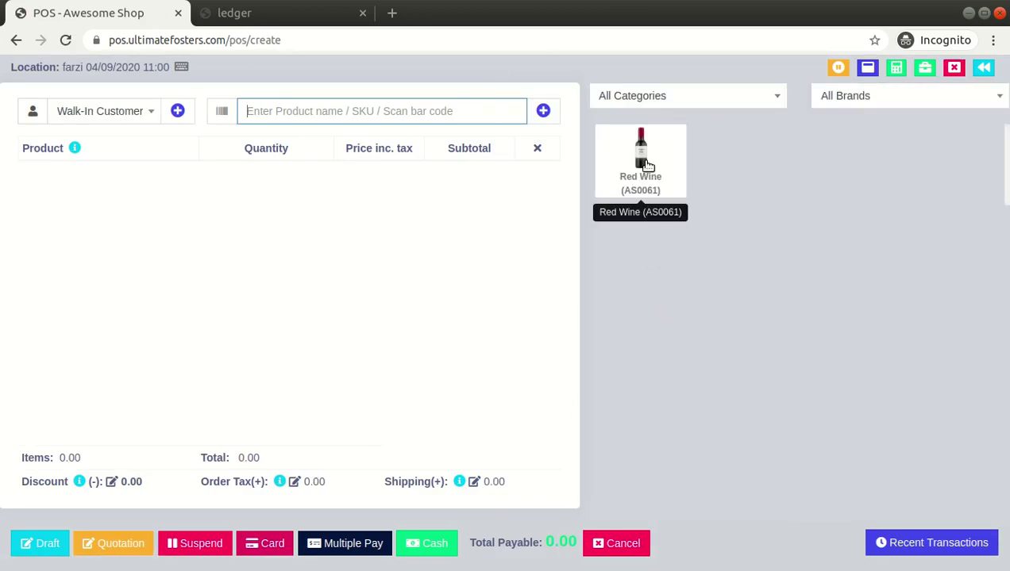
click(645, 160)
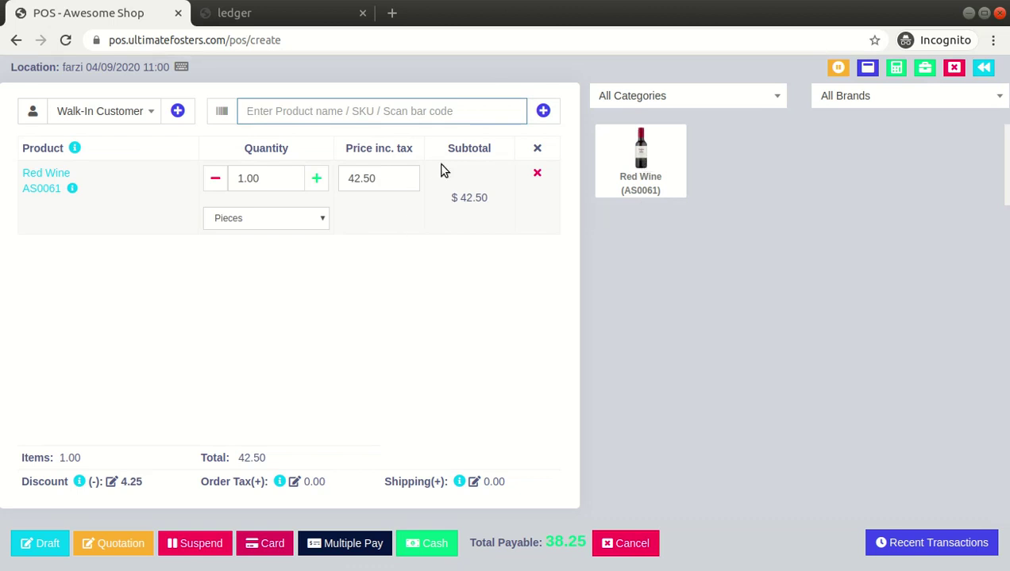
click(322, 546)
click(300, 187)
click(300, 187)
key(BackSpace)
key(BackSpace)
text(0)
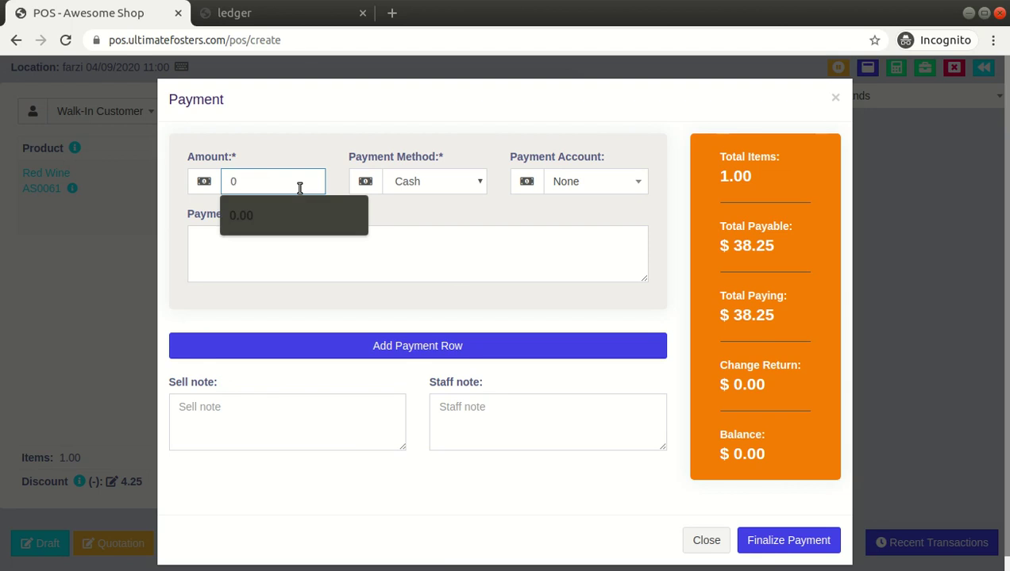
- Finalize the Red Wine sale as unpaid, accepting the amount shortfall, and dismiss the invoice print dialog
click(402, 215)
click(779, 547)
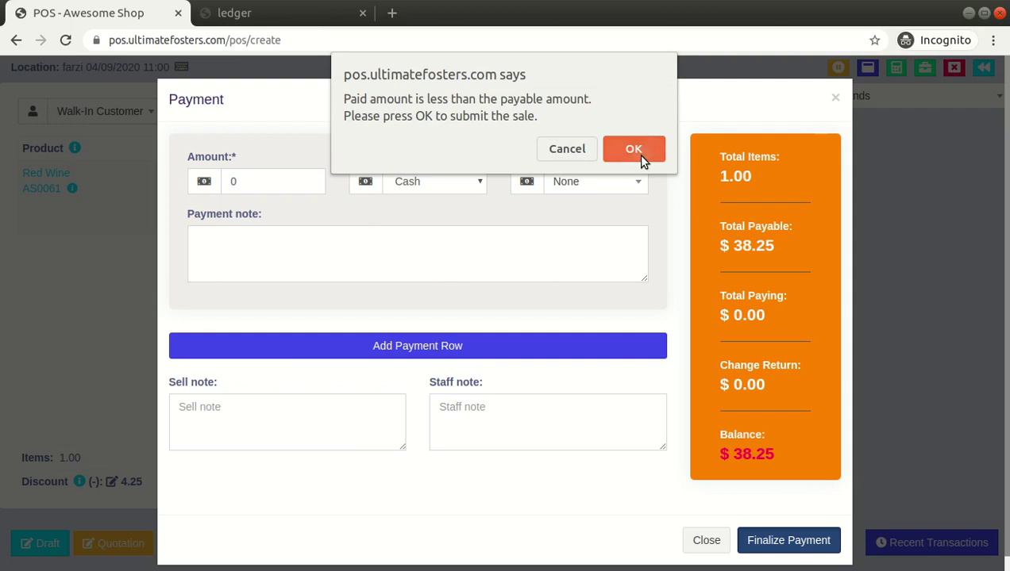
click(633, 150)
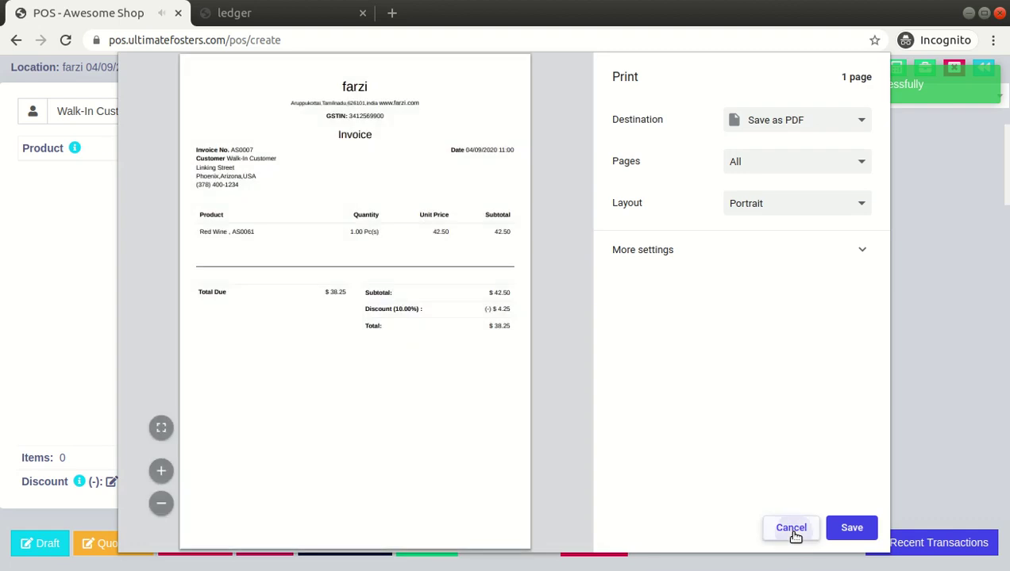
click(791, 528)
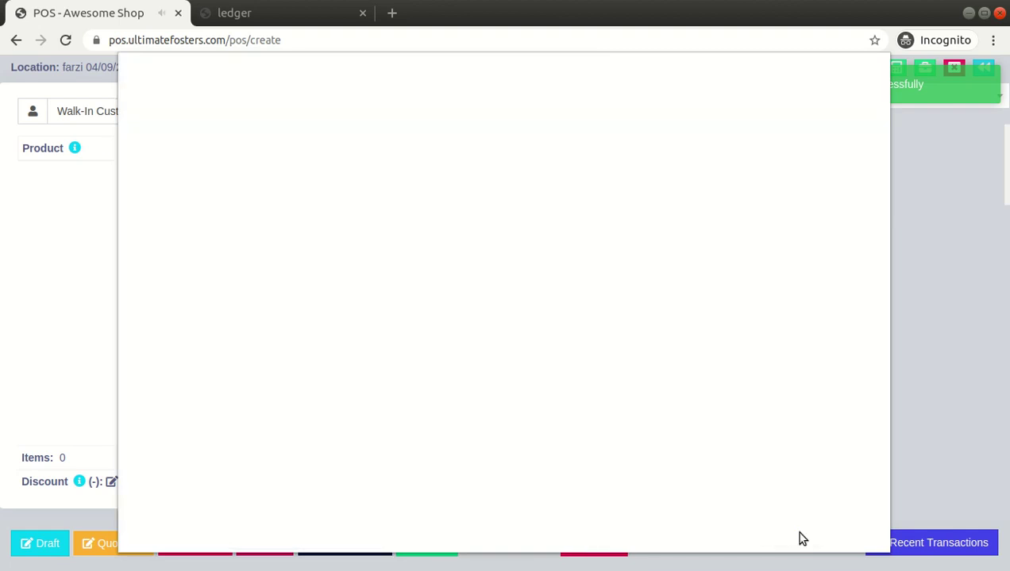
- Open the most recent final sale for editing from the recent transactions and bring up its multiple payment form
click(890, 543)
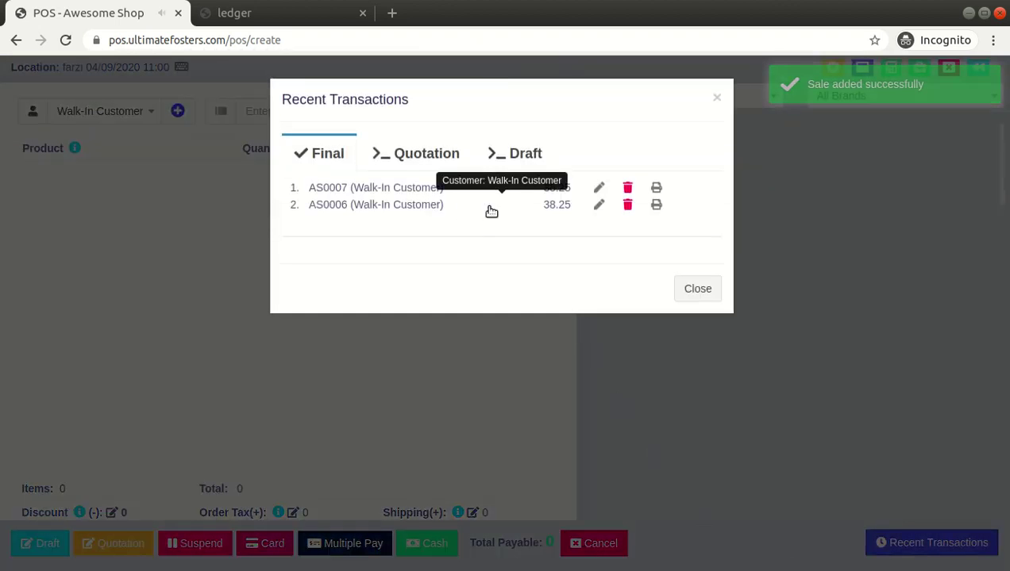
click(598, 189)
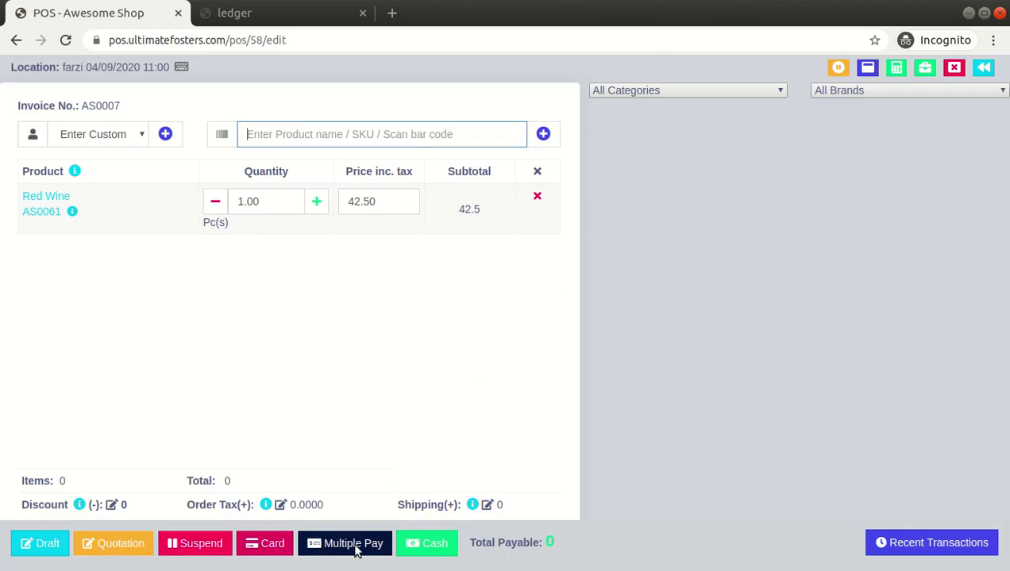
click(355, 546)
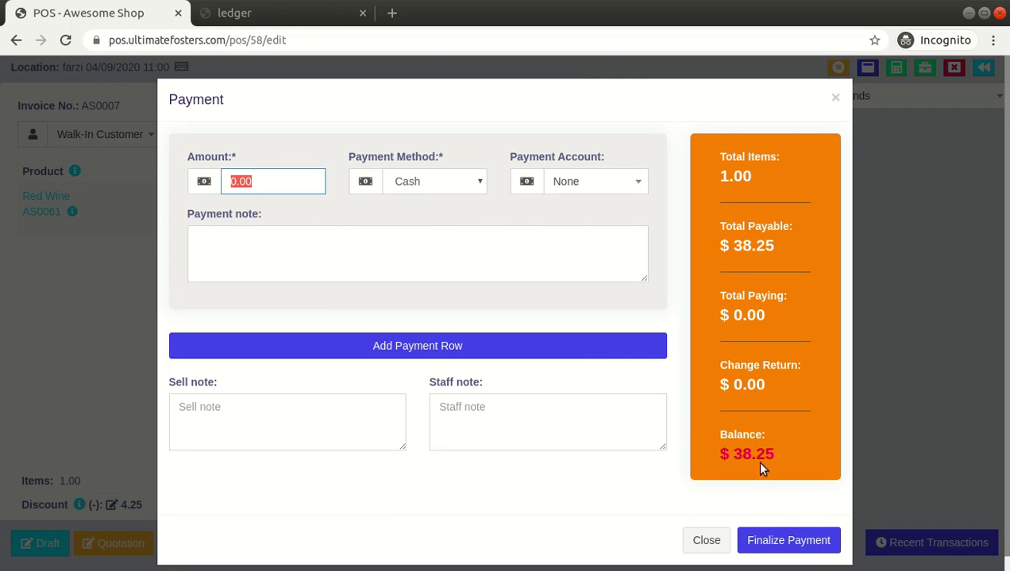
- Set the cash payment amount to the outstanding balance of 38.25, finalize the payment and dismiss the invoice print dialog
drag(734, 454, 773, 448)
key(ctrl+c)
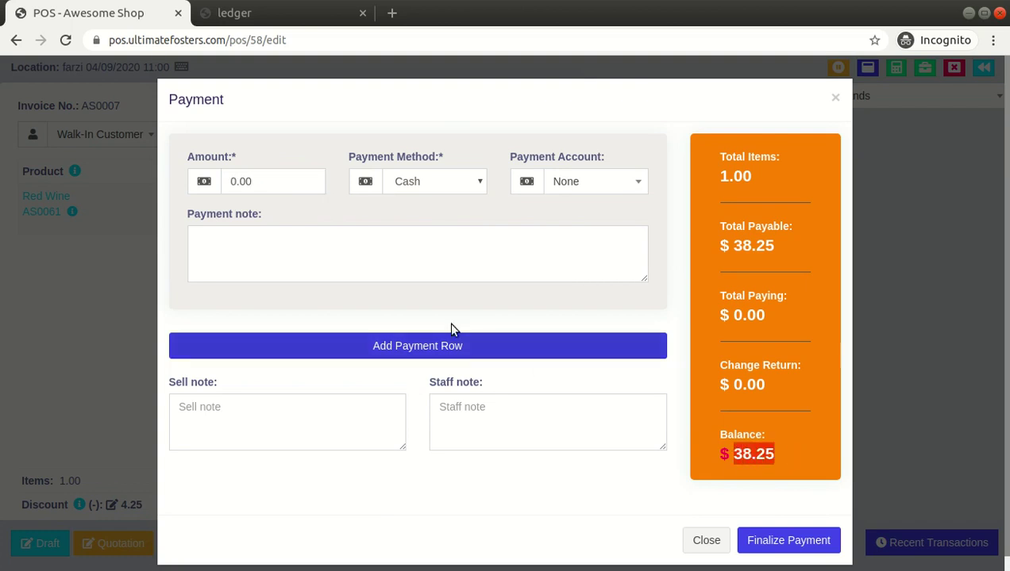
click(300, 189)
key(ctrl+v)
click(331, 214)
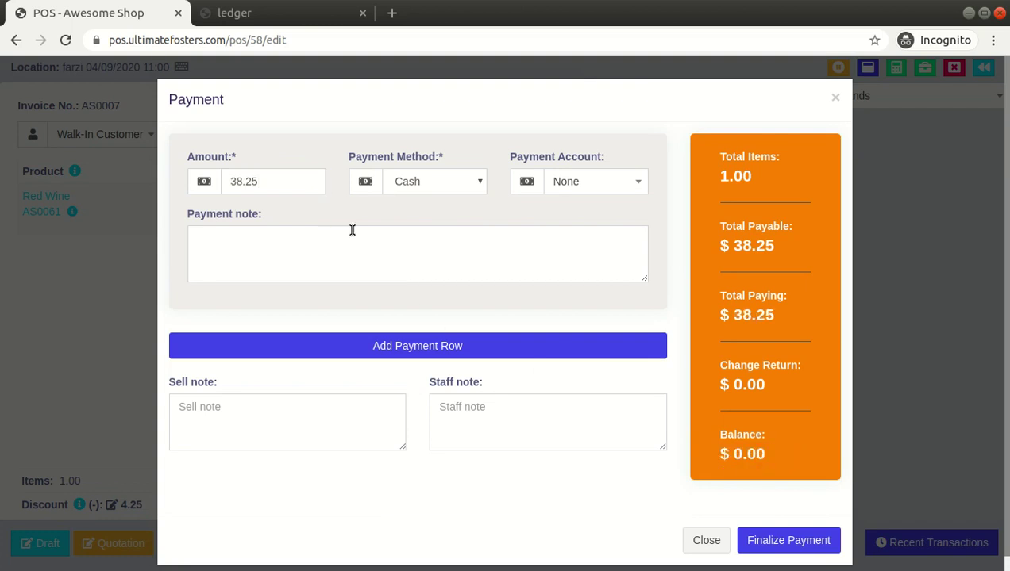
click(791, 541)
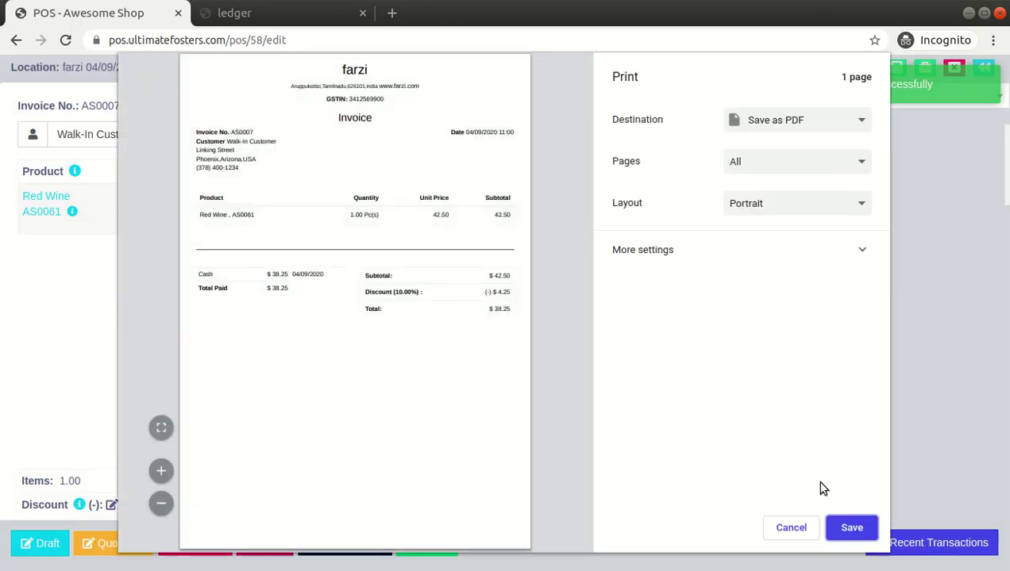
click(791, 528)
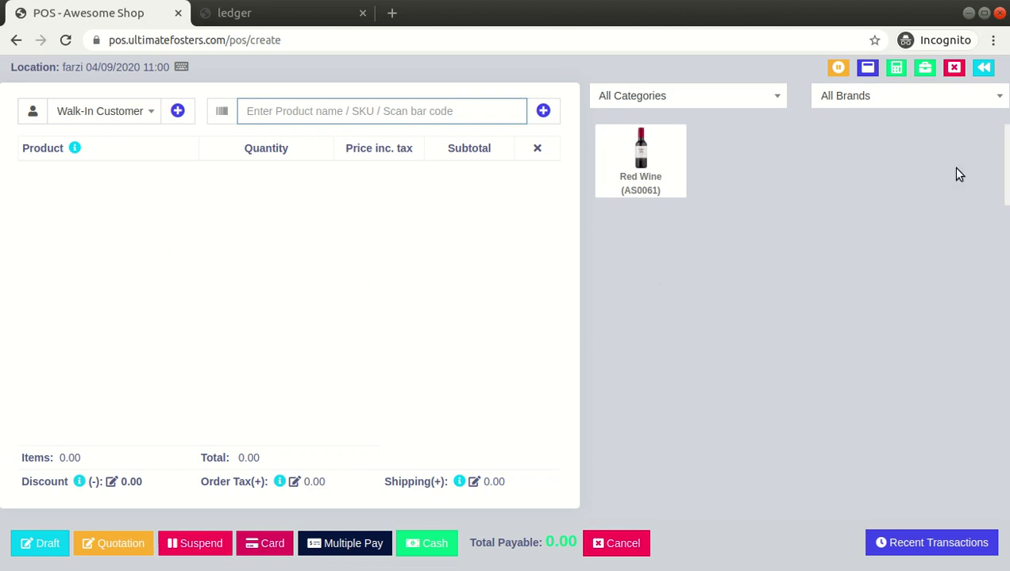
- Return to the POS sales list and collapse the Sell section
click(982, 69)
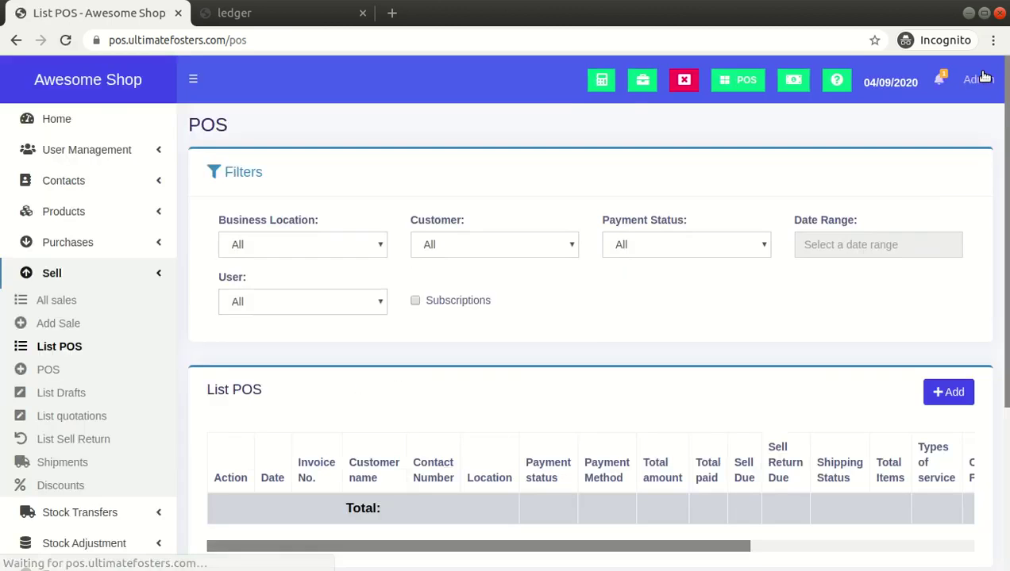
click(109, 269)
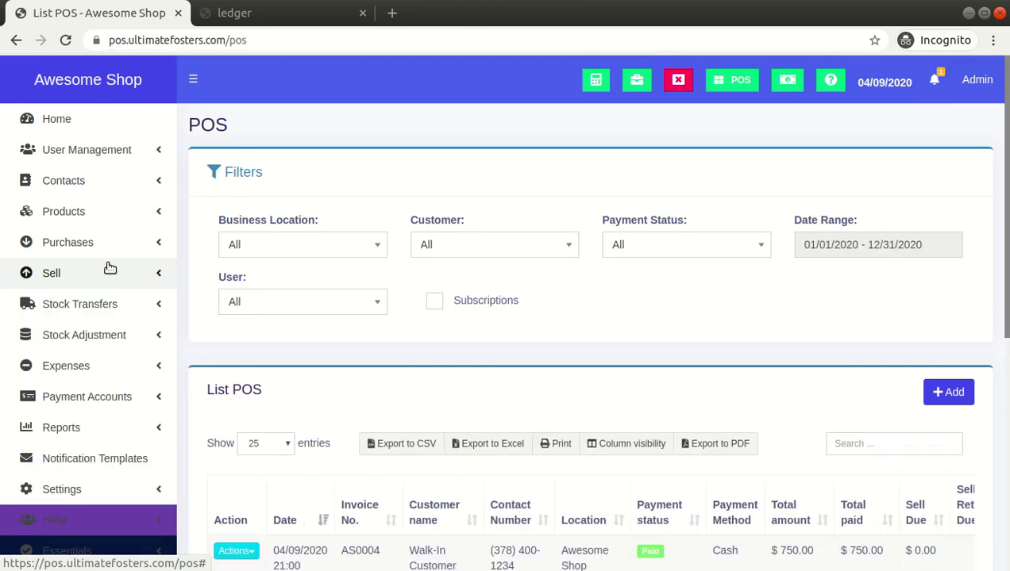